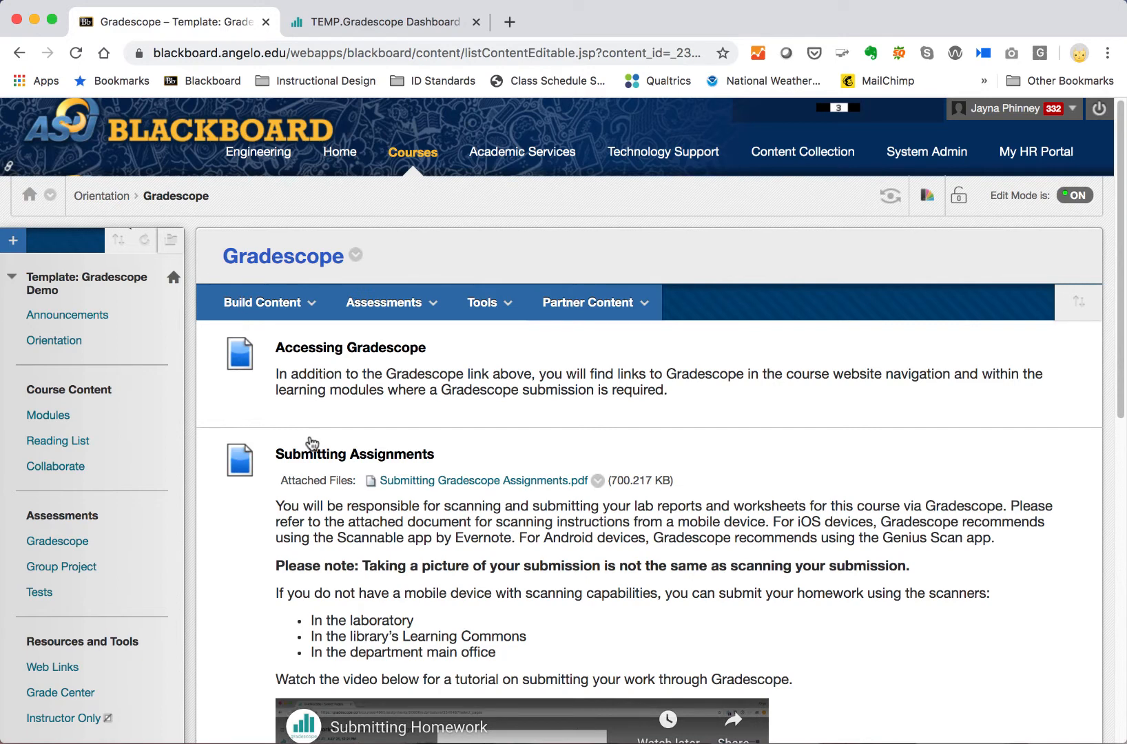
Start a new Gradescope tool link in the Gradescope content folder
mouse_move(314, 444)
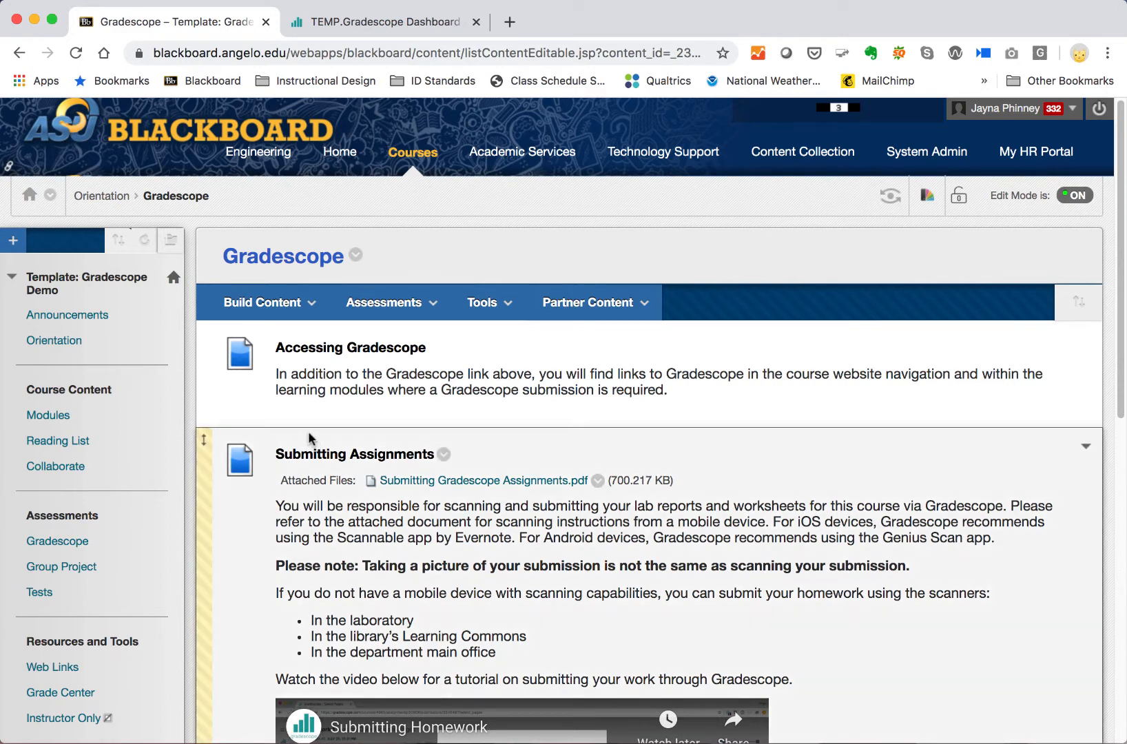
left_click(270, 307)
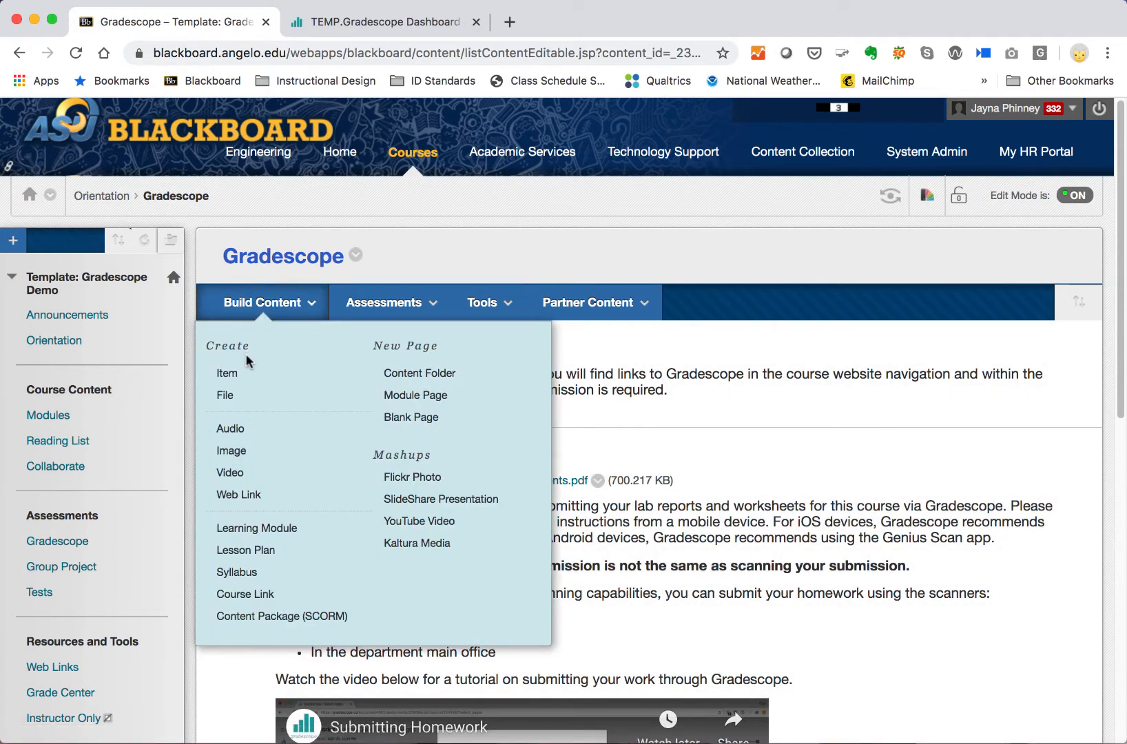
left_click(494, 305)
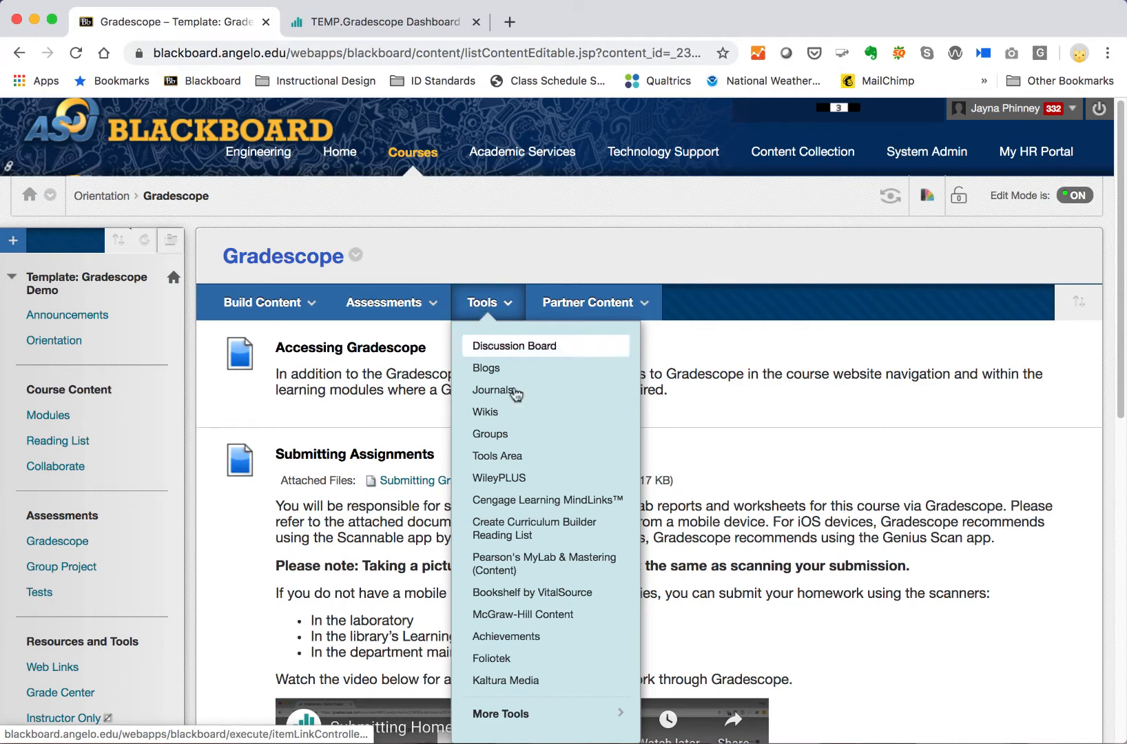
left_click(523, 716)
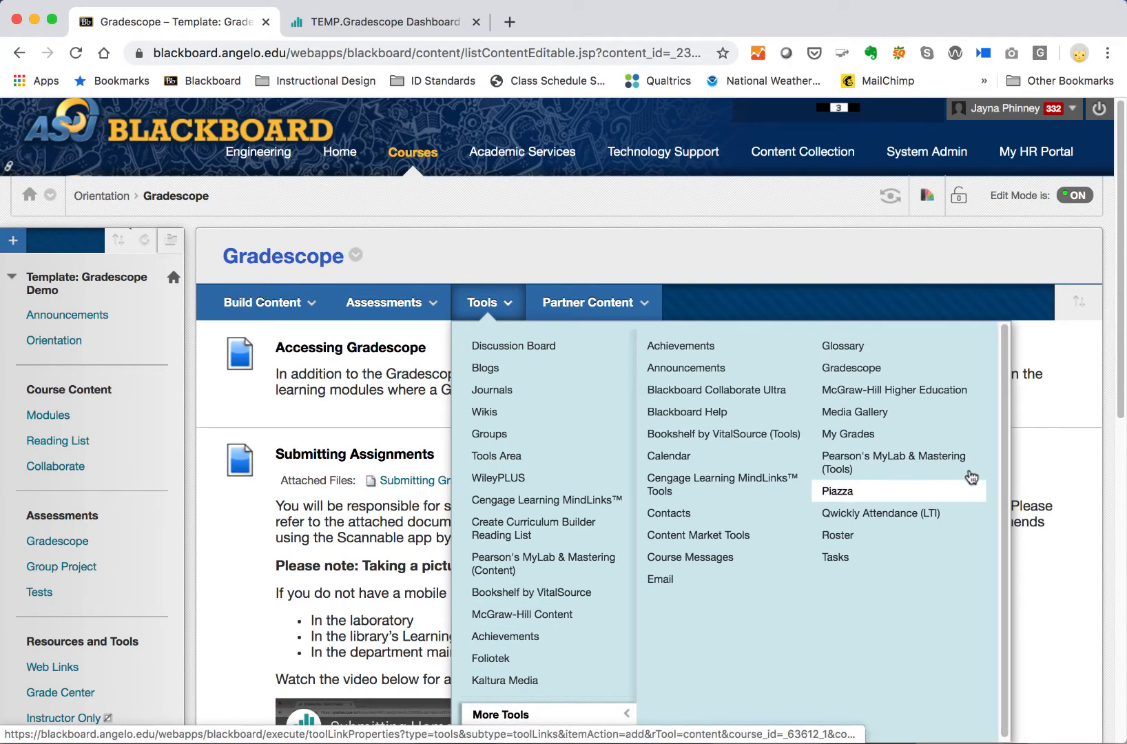
left_click(850, 367)
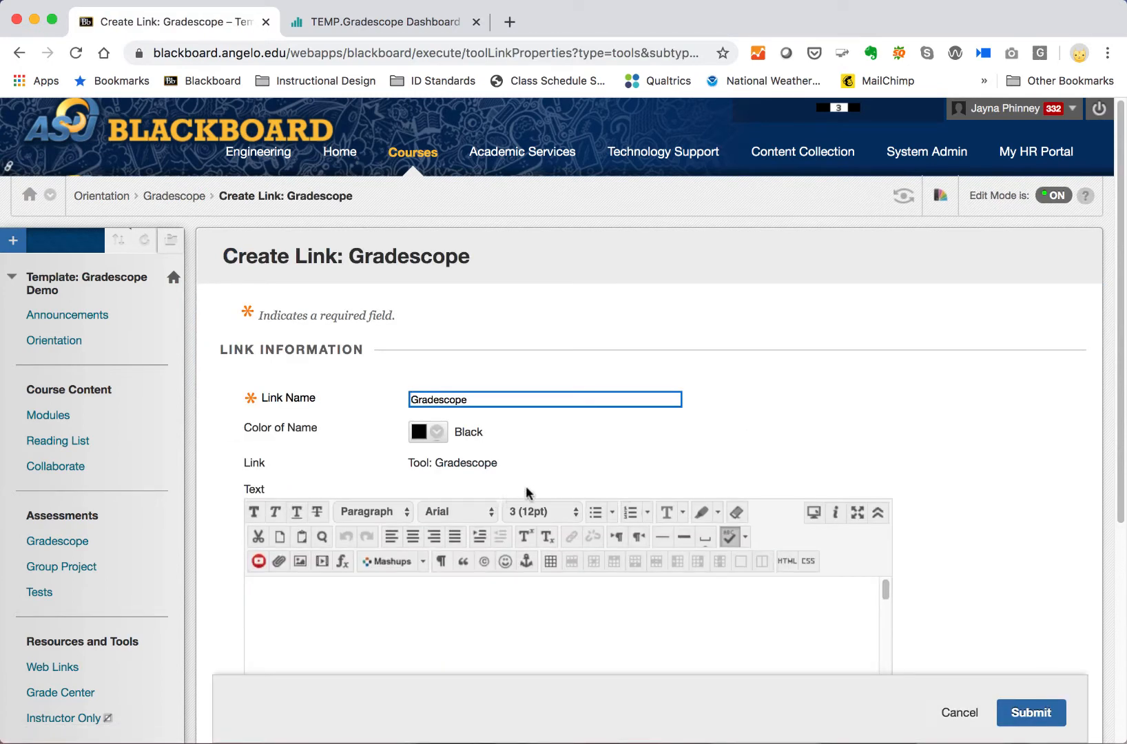
Set the color of the link name to 3366CC
left_click(437, 432)
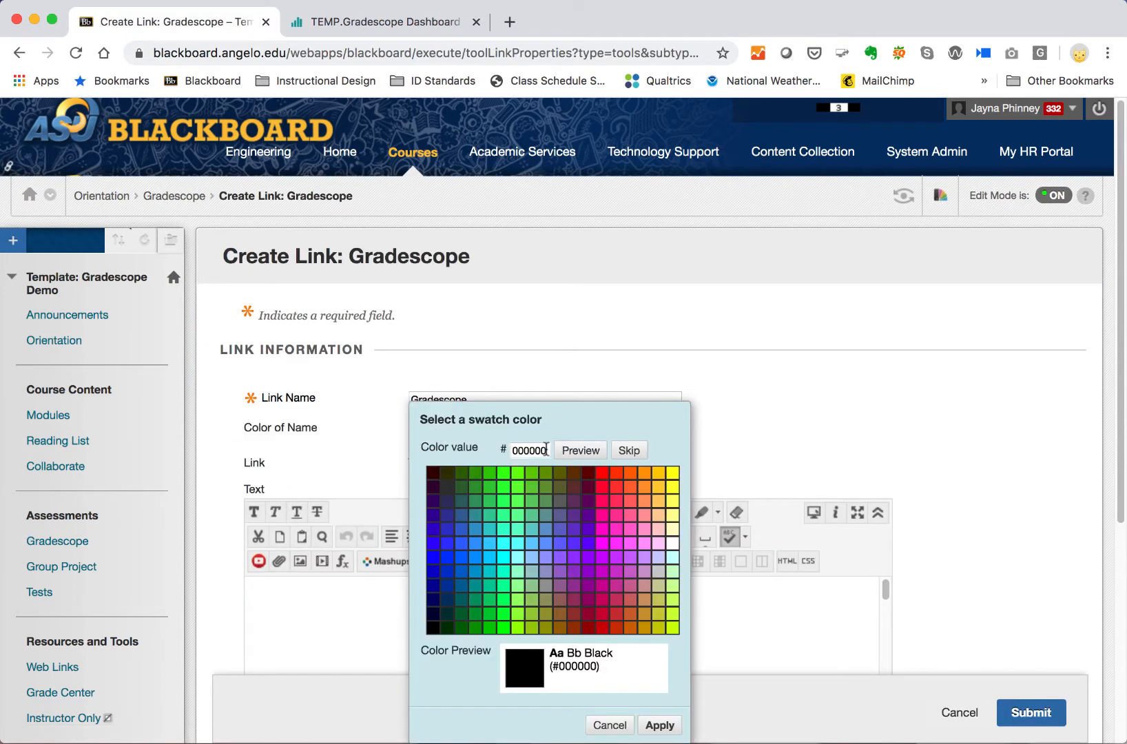
type("3366CC")
left_click(578, 450)
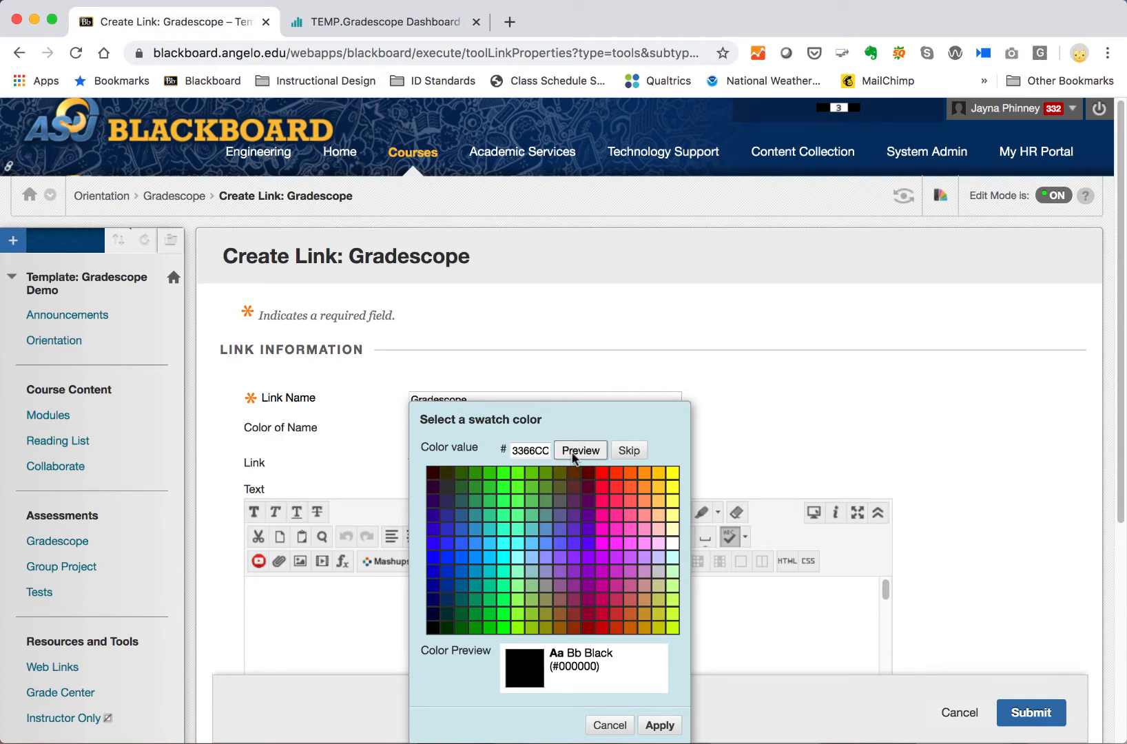
left_click(659, 725)
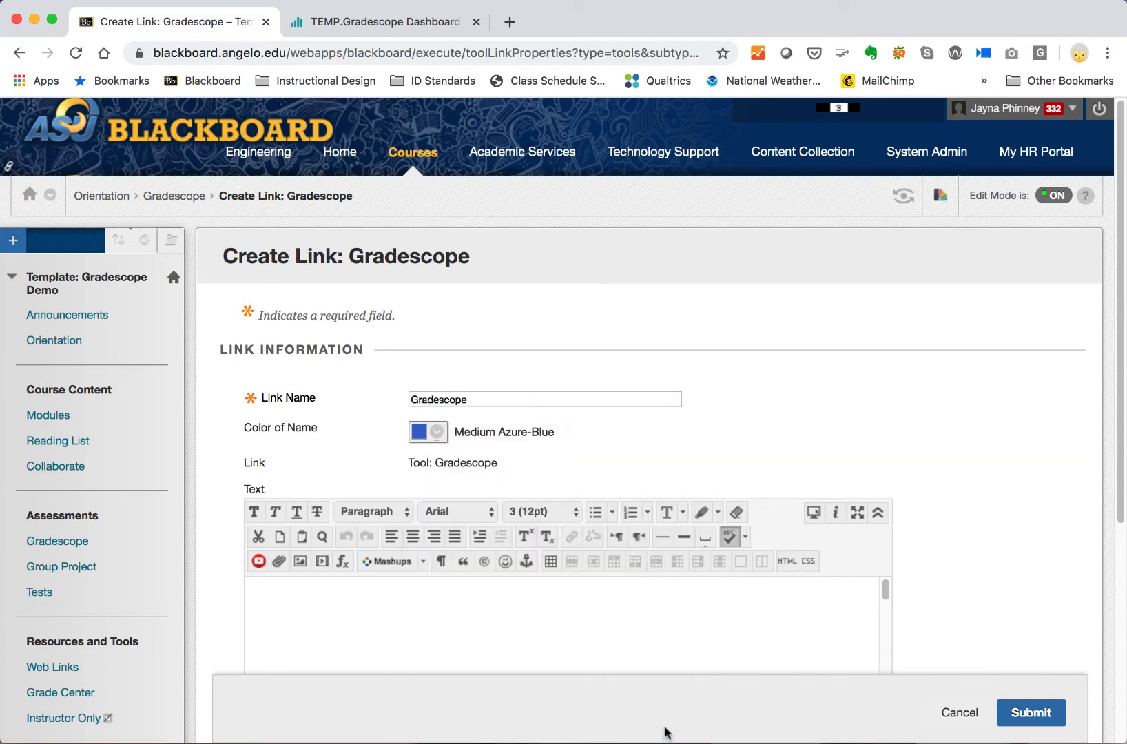
Paste the prepared description covering "What is Gradescope?" and "Setting Up Your Account" into the link's text
left_click(397, 604)
key("super+Tab")
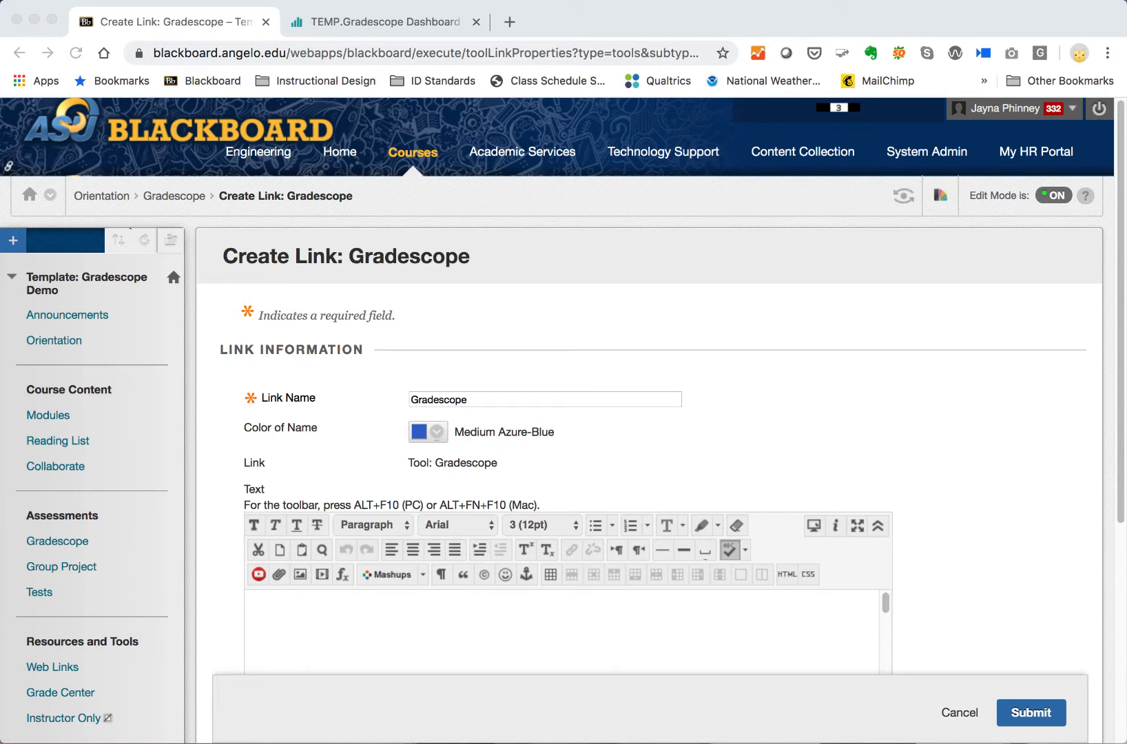
left_click(433, 606)
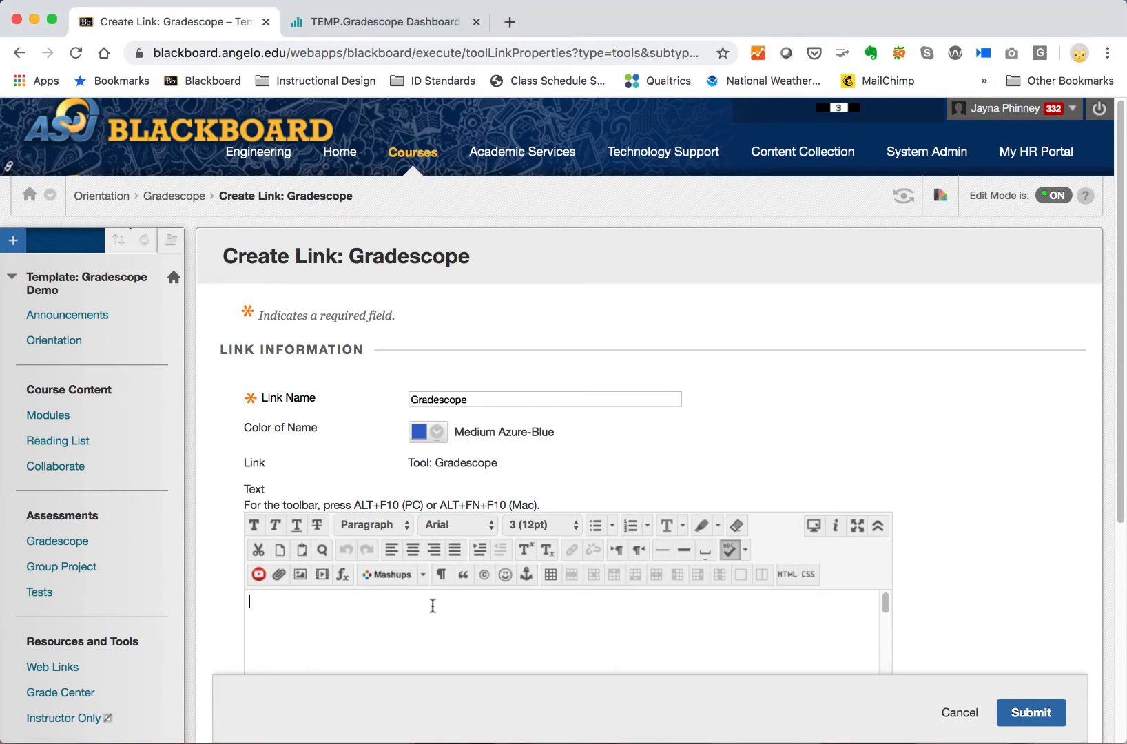
type("What is Gradescope? Gradescope is a homework submission tool that allows your instructor to provide you with timely feedback on your course work. Your use of Gradescope will be essential for your success in this course.  Setting Up Your Account To set up your account, simply follow the link above. You should be directed to a Gradescope page for this course. Please familiarize yourself with the site navigation because you will submit your lab reports and worksheets on this site.")
scroll(476, 658, "down", 2)
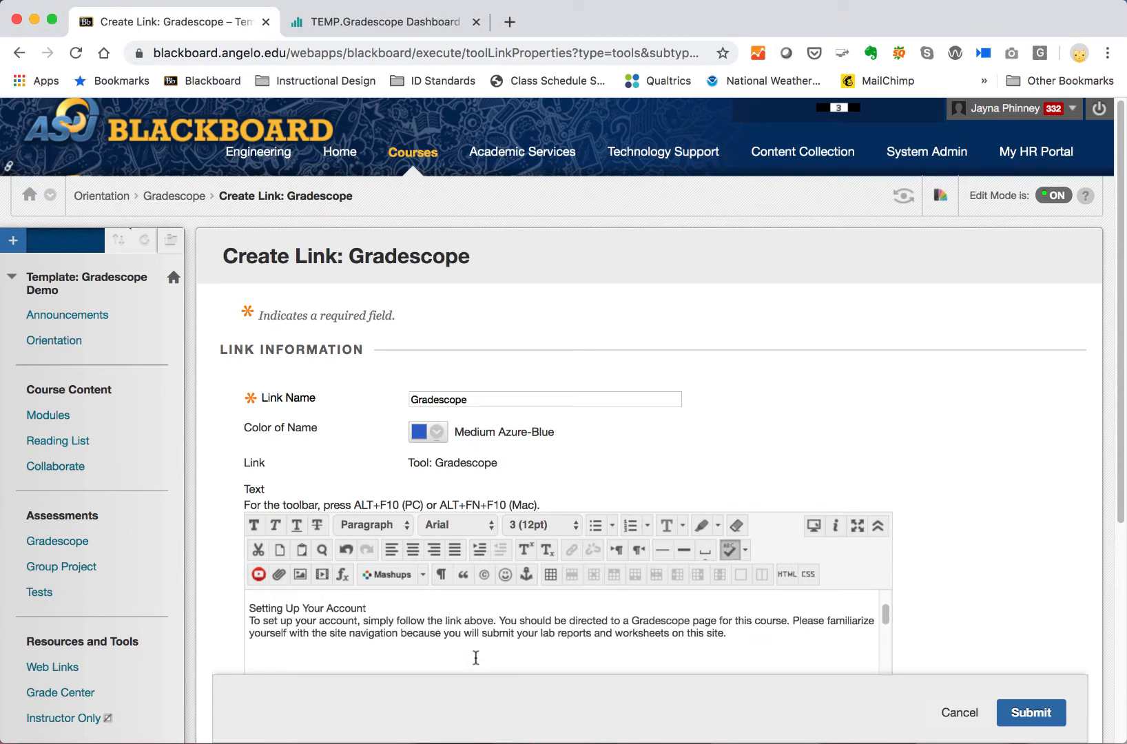
Clear the formatting of the entire description and set its font size to 4 (14pt)
key("super+a")
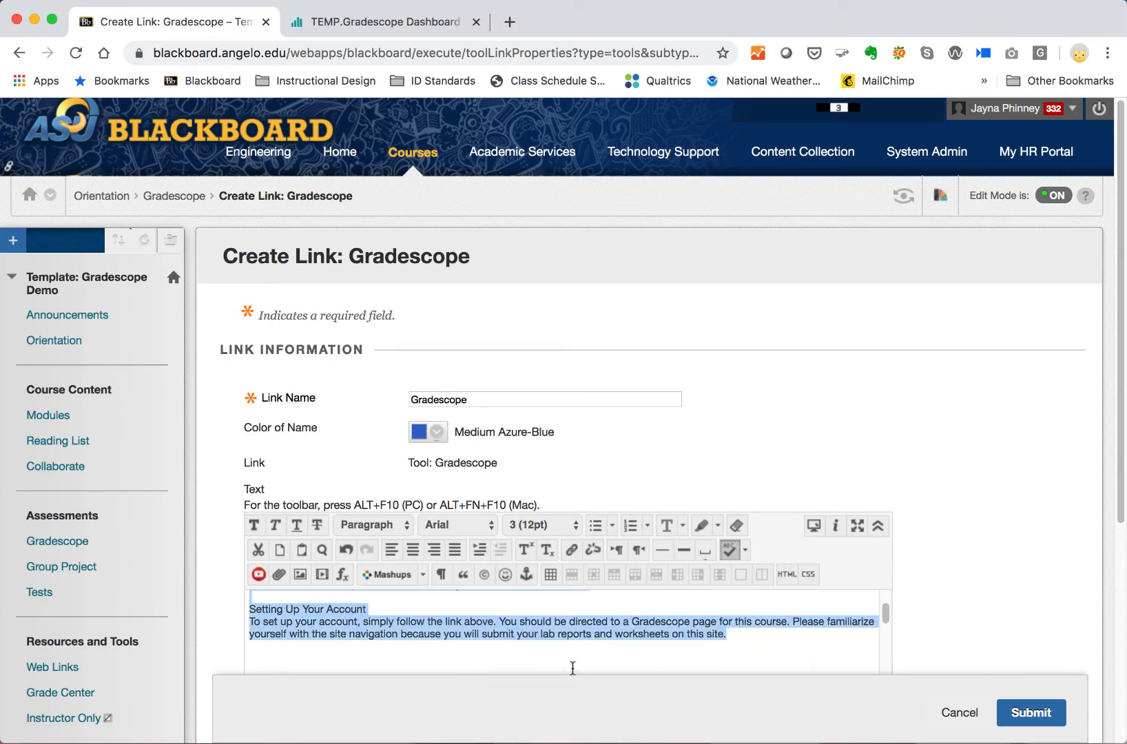
left_click(739, 527)
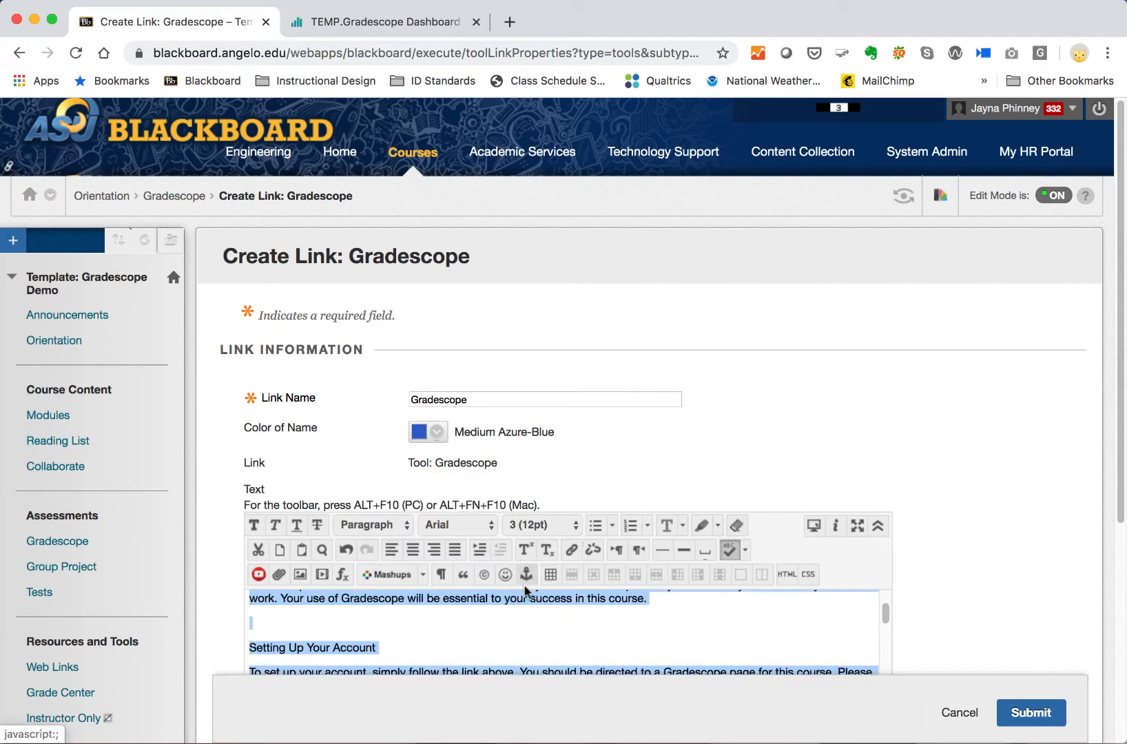
left_click(575, 527)
left_click(557, 545)
Delete the extra blank line between the first paragraph and "Setting Up Your Account" in the description
left_click(269, 634)
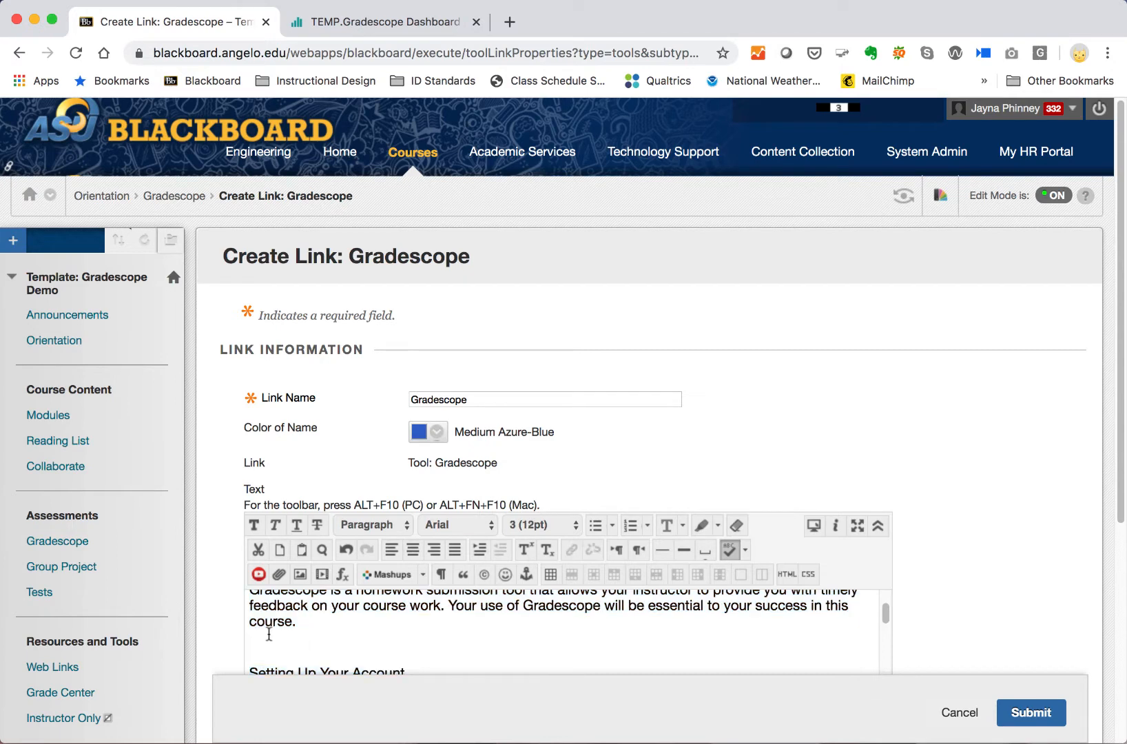
key("BackSpace")
scroll(783, 615, "down", 3)
scroll(783, 616, "up", 3)
scroll(783, 615, "up", 1)
scroll(619, 641, "up", 2)
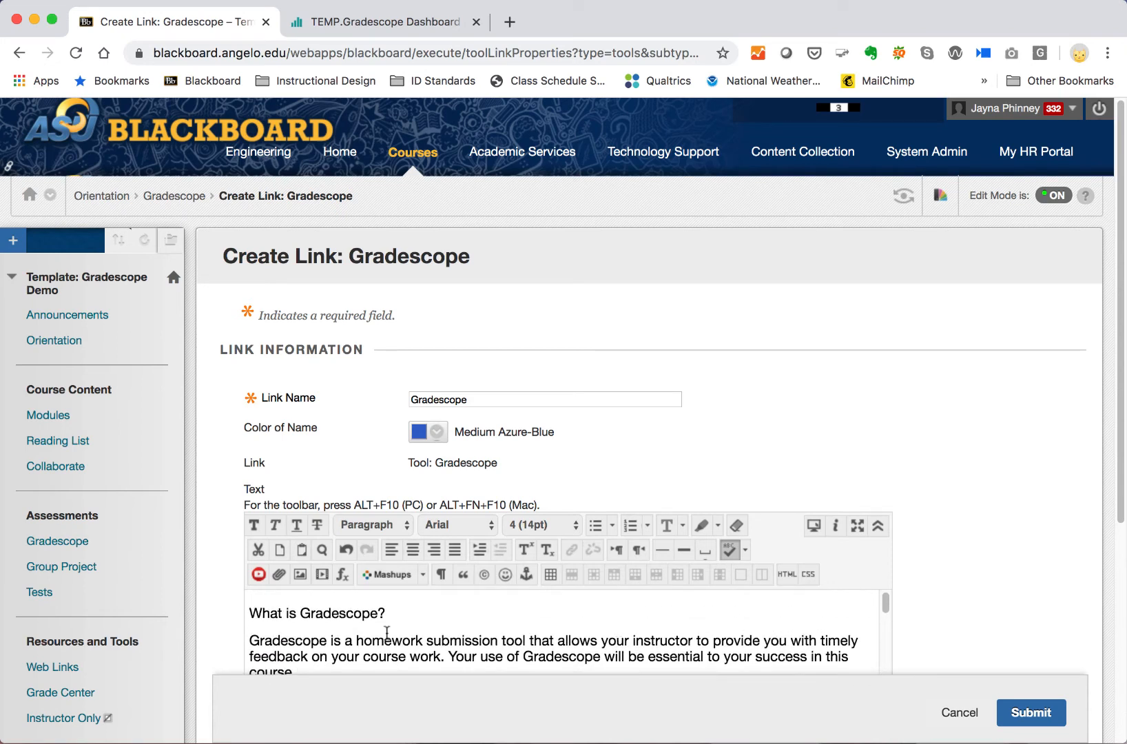
Format the line "What is Gradescope?" as Heading
left_click_drag(398, 613, 208, 614)
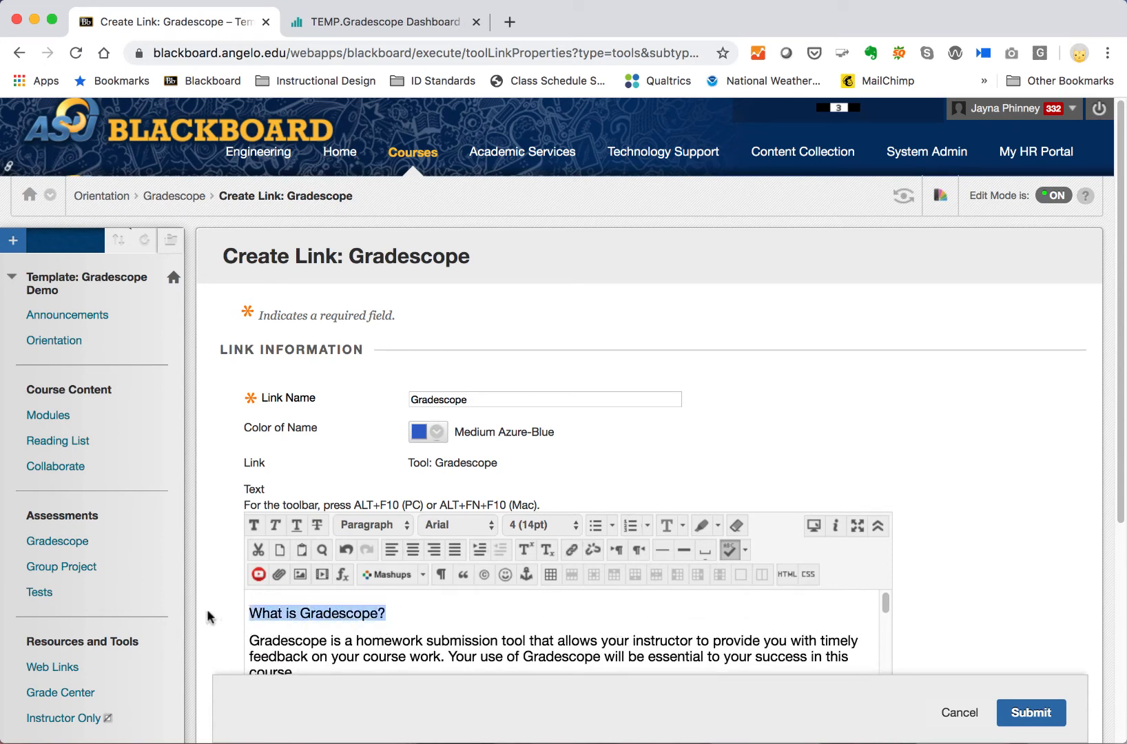
left_click(385, 526)
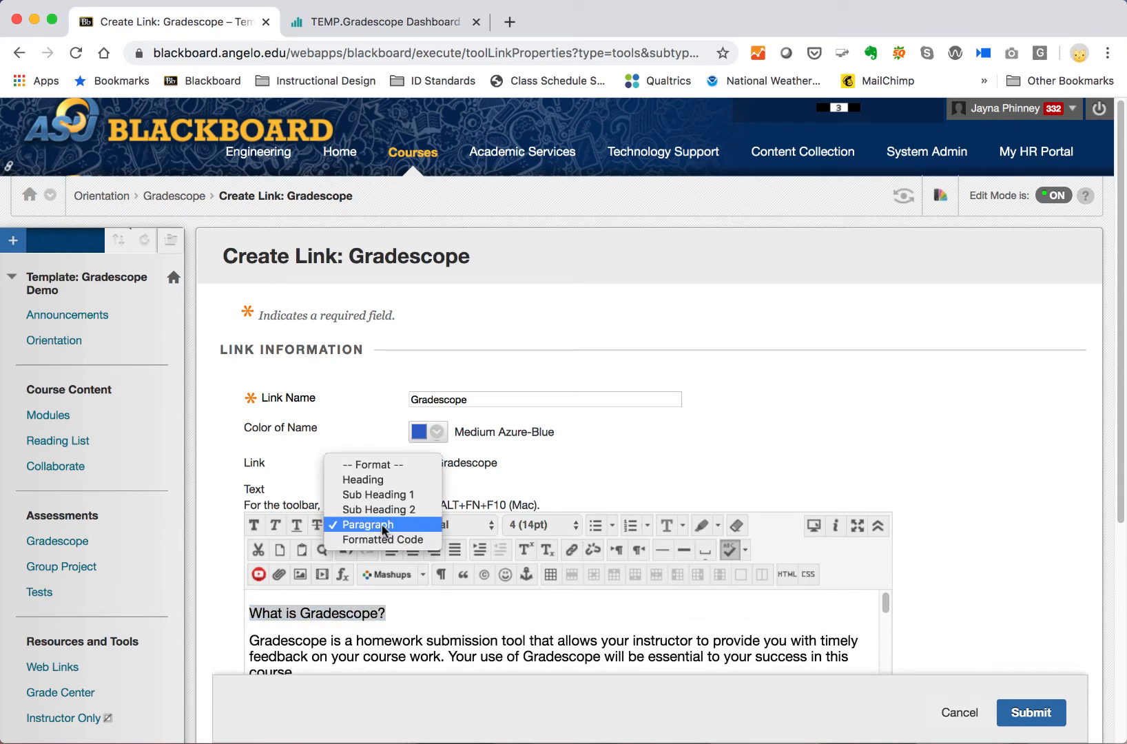
left_click(366, 480)
left_click(428, 651)
Format the line "Setting Up Your Account" as Heading
scroll(427, 649, "down", 3)
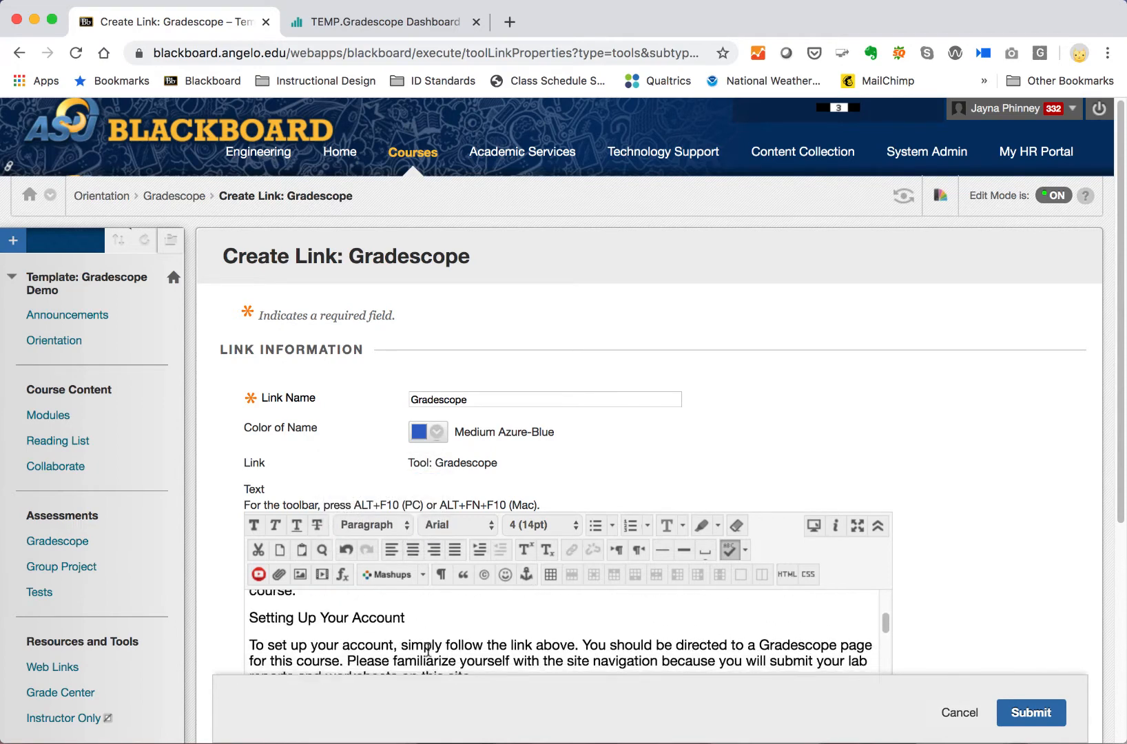
left_click_drag(406, 623, 248, 625)
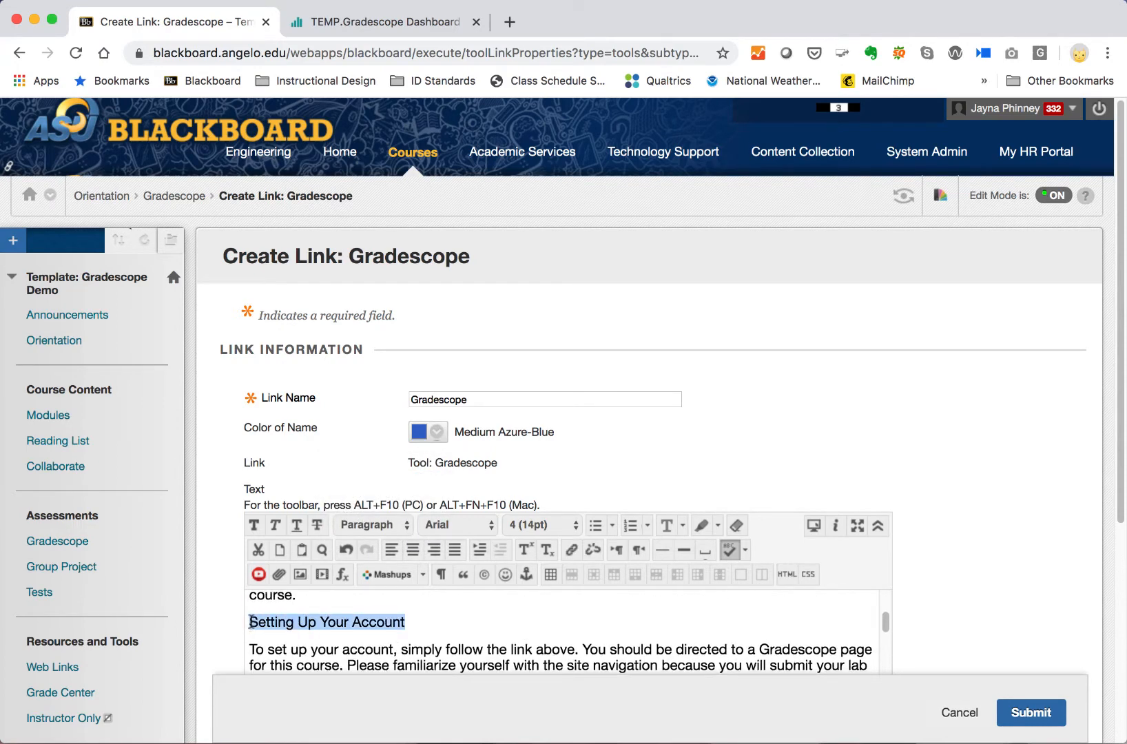
left_click(344, 525)
left_click(369, 489)
left_click(461, 615)
Remove the empty first paragraph tag pair from the description's HTML code and apply the change
scroll(462, 616, "up", 3)
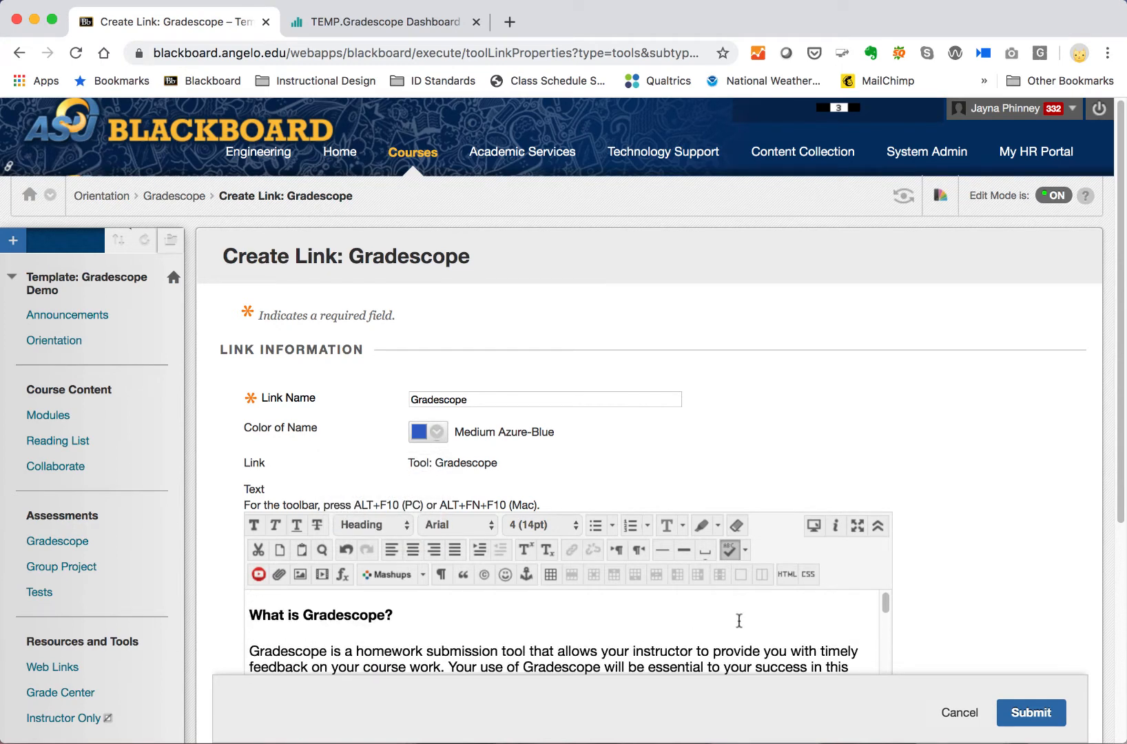
left_click(786, 574)
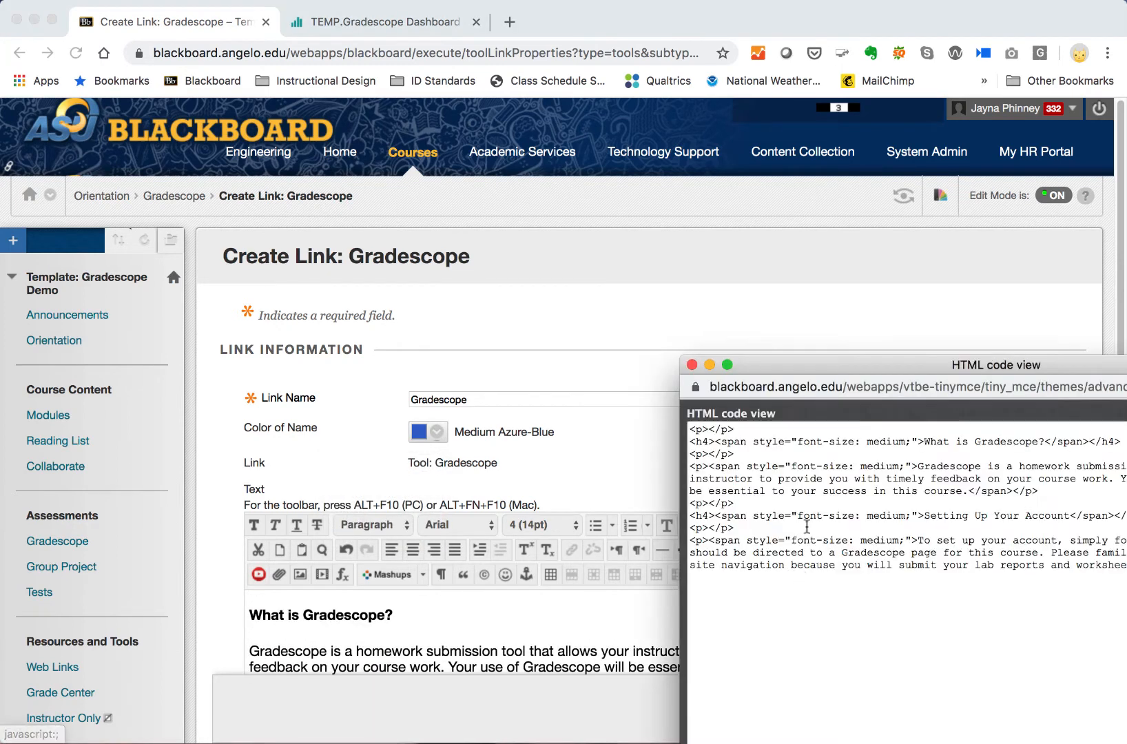
left_click_drag(736, 430, 676, 434)
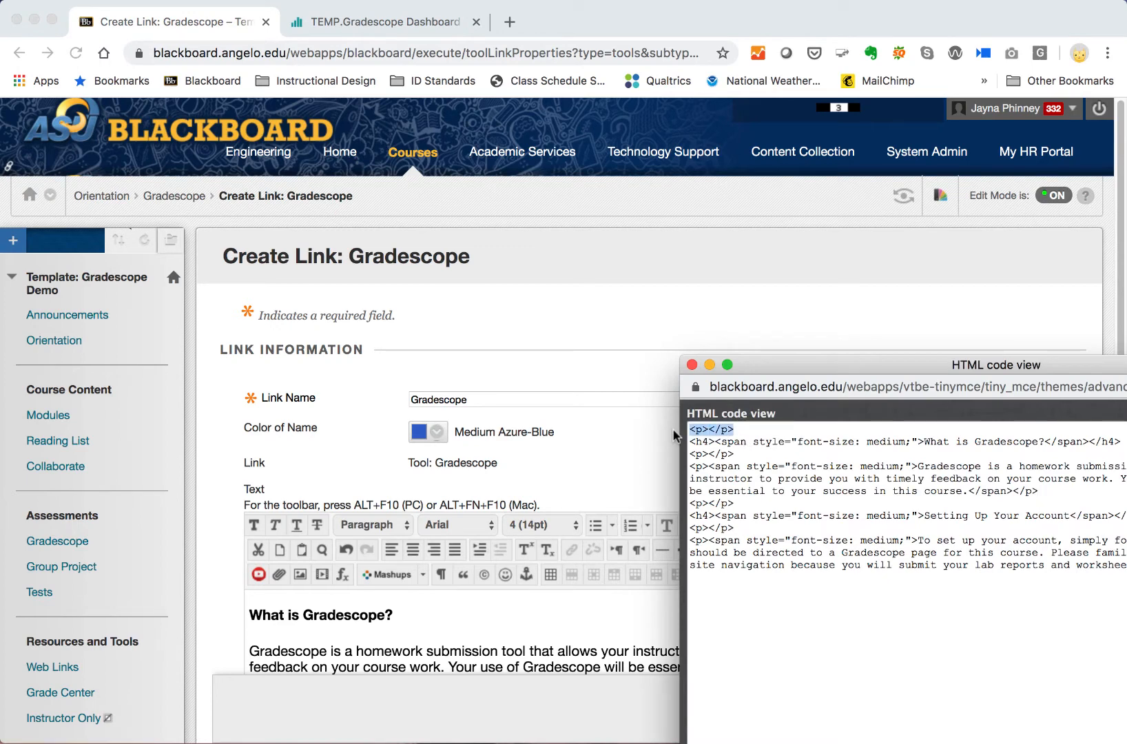
key("BackSpace")
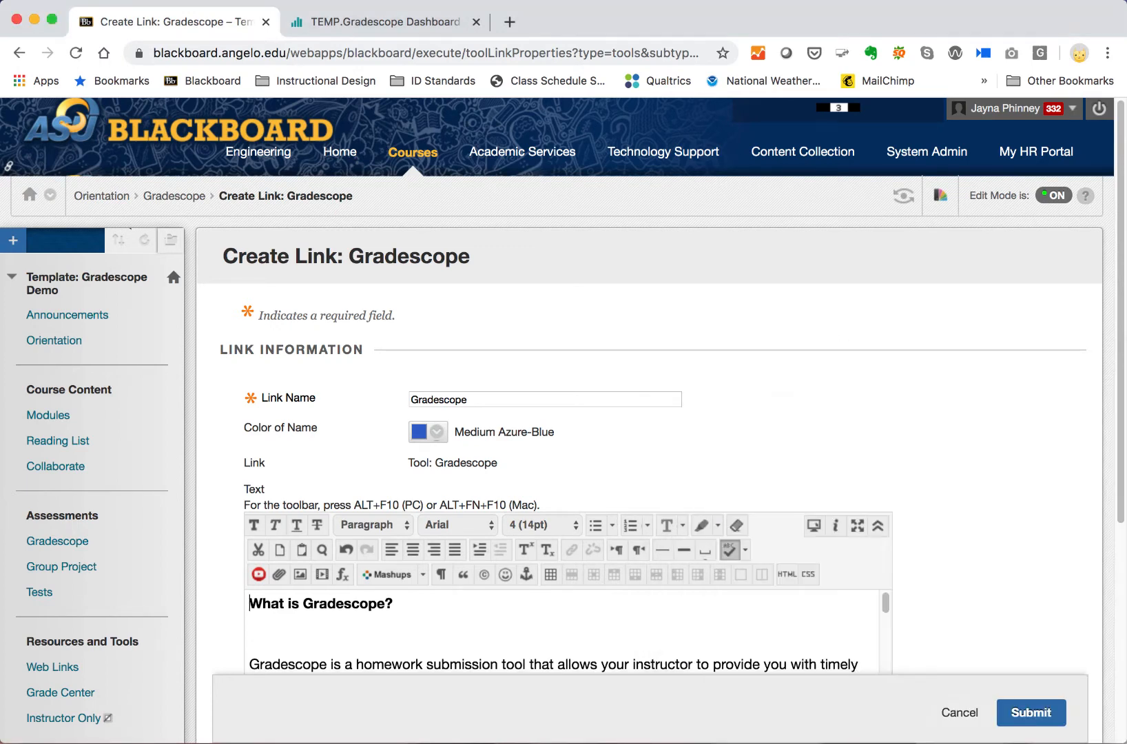
Delete the extra blank lines below "What is Gradescope?" and around the "Setting Up Your Account" heading
left_click(288, 633)
key("BackSpace")
scroll(293, 627, "down", 3)
left_click(284, 634)
key("BackSpace")
scroll(307, 631, "down", 2)
left_click(281, 644)
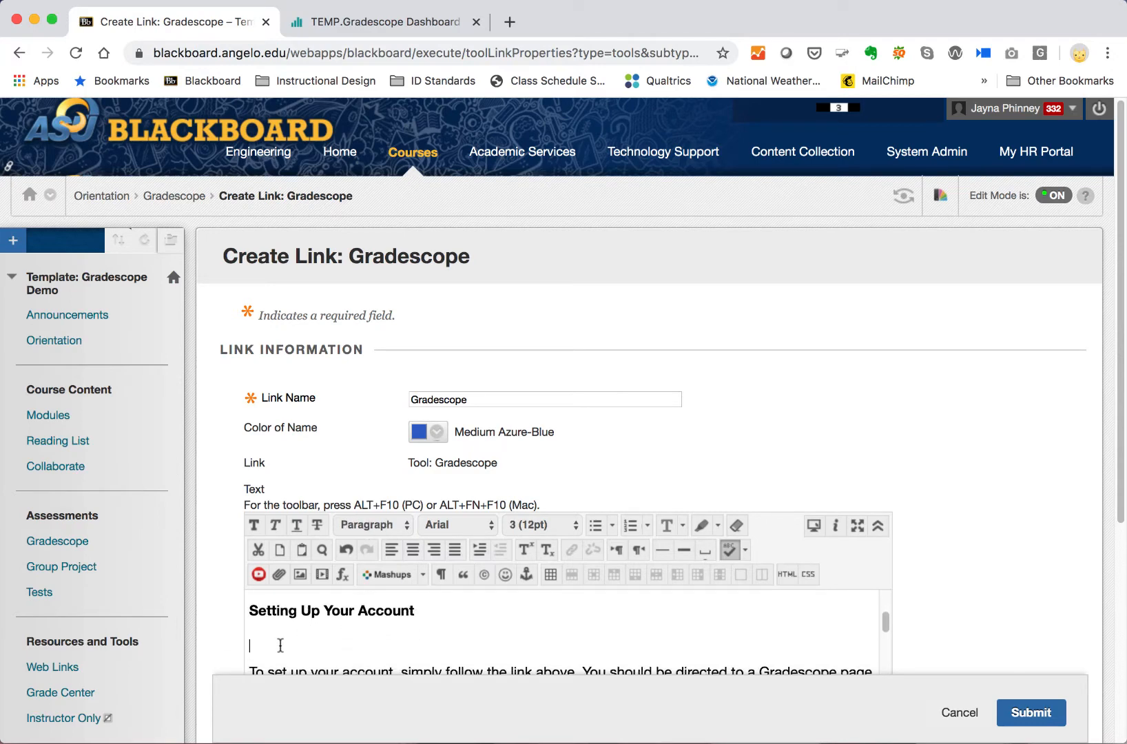
key("BackSpace")
Check the spacing of the description, submit the Gradescope link, and view the new item in the content folder
scroll(345, 640, "down", 3)
scroll(358, 641, "up", 2)
left_click(359, 641)
scroll(440, 645, "up", 1)
scroll(451, 642, "up", 1)
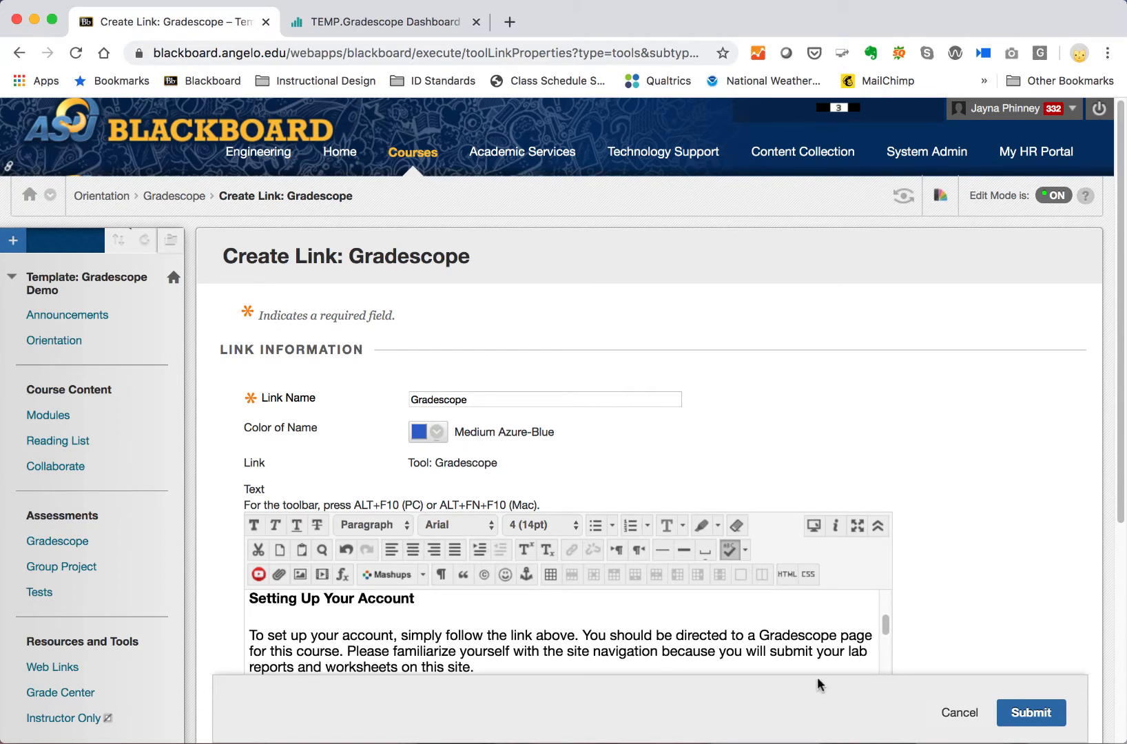
left_click(1042, 712)
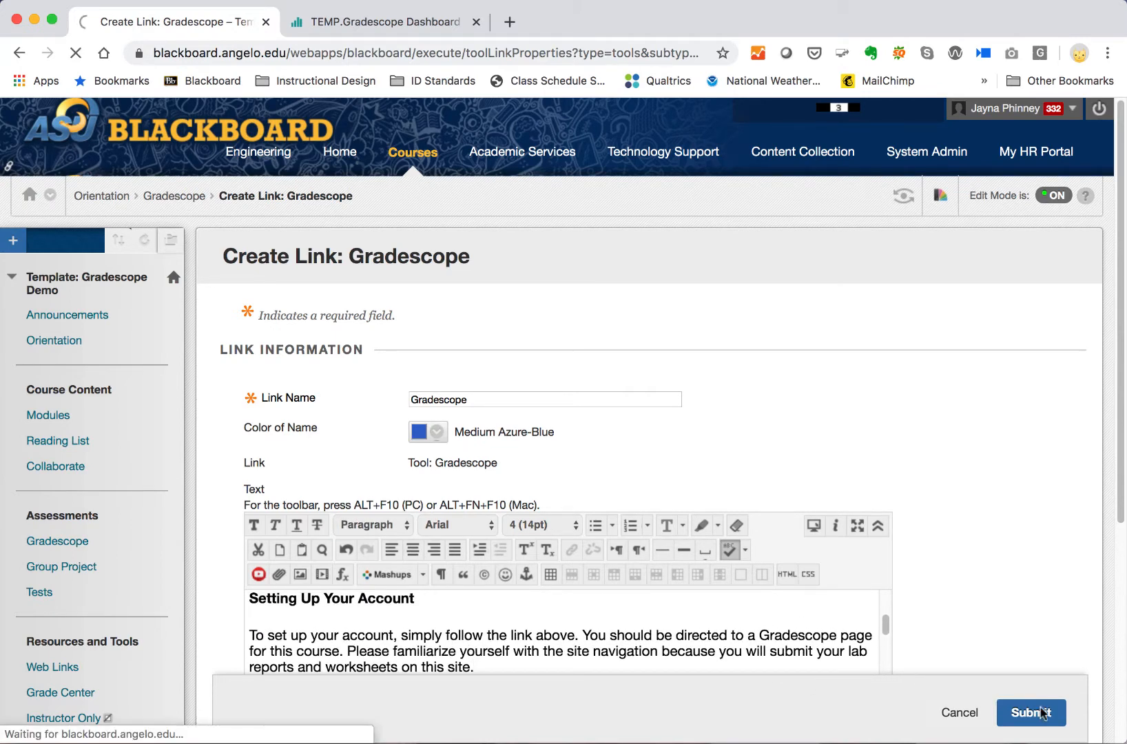
scroll(550, 564, "down", 3)
scroll(550, 566, "down", 10)
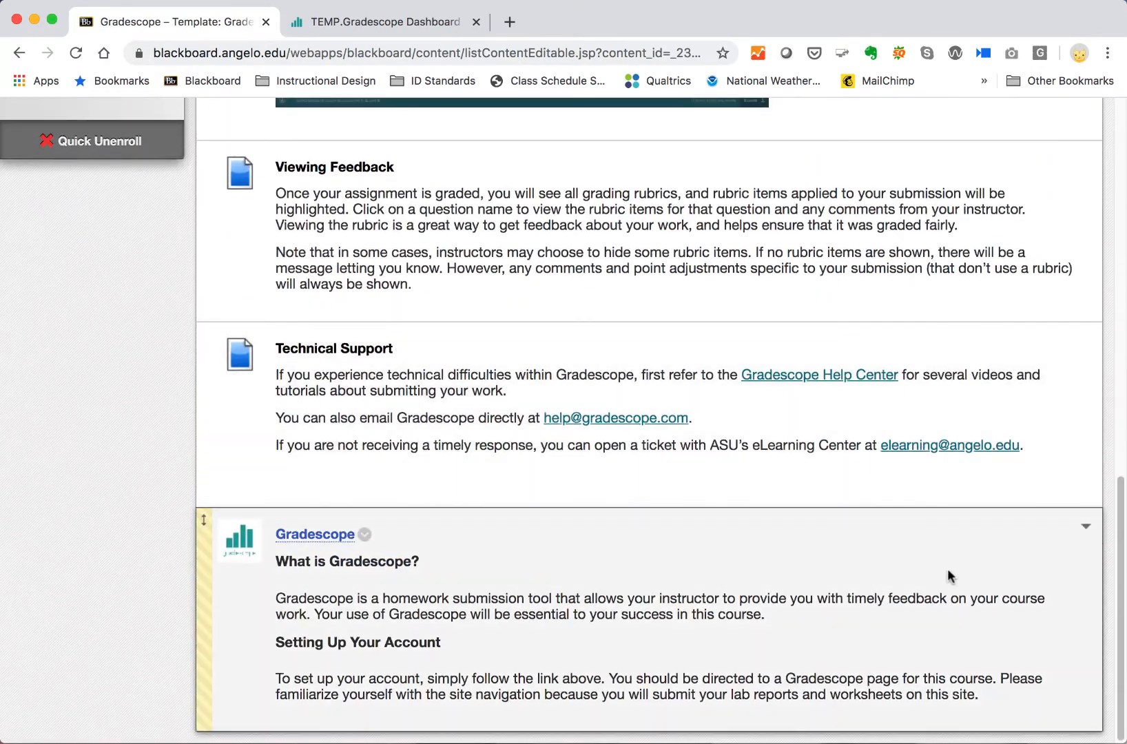
Reorder the folder's content so the Gradescope link comes first, above "Accessing Gradescope"
scroll(928, 581, "up", 15)
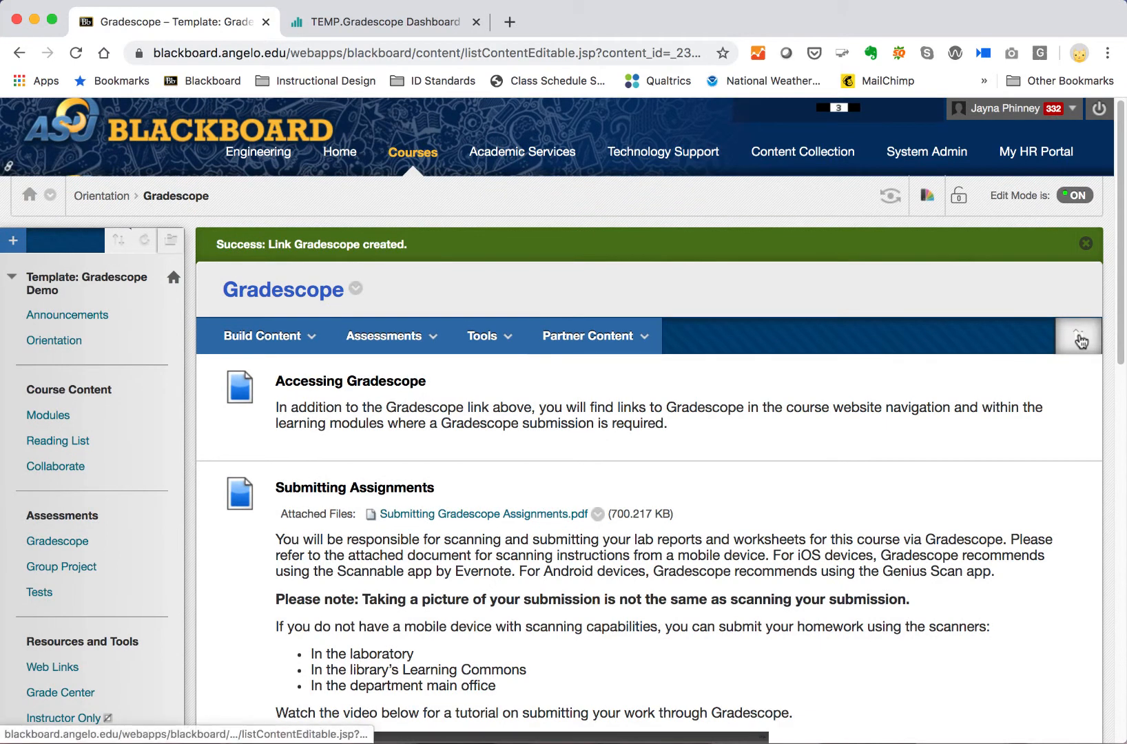
left_click(1081, 340)
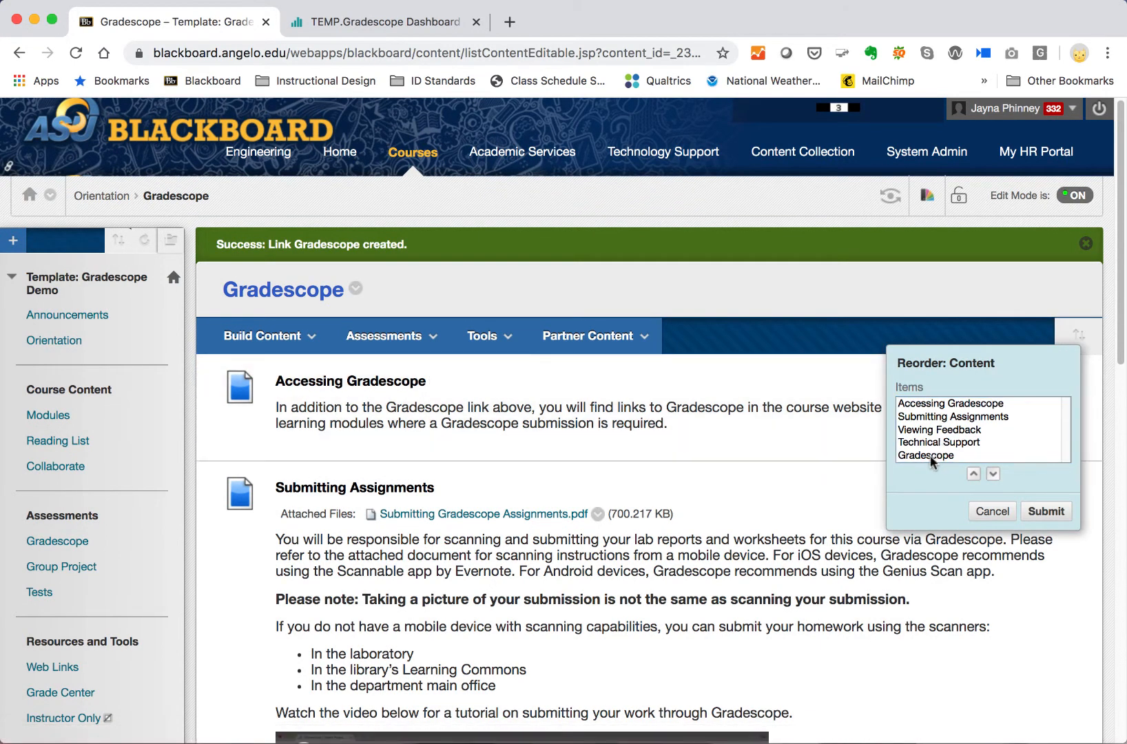
scroll(930, 458, "down", 1)
left_click(926, 425)
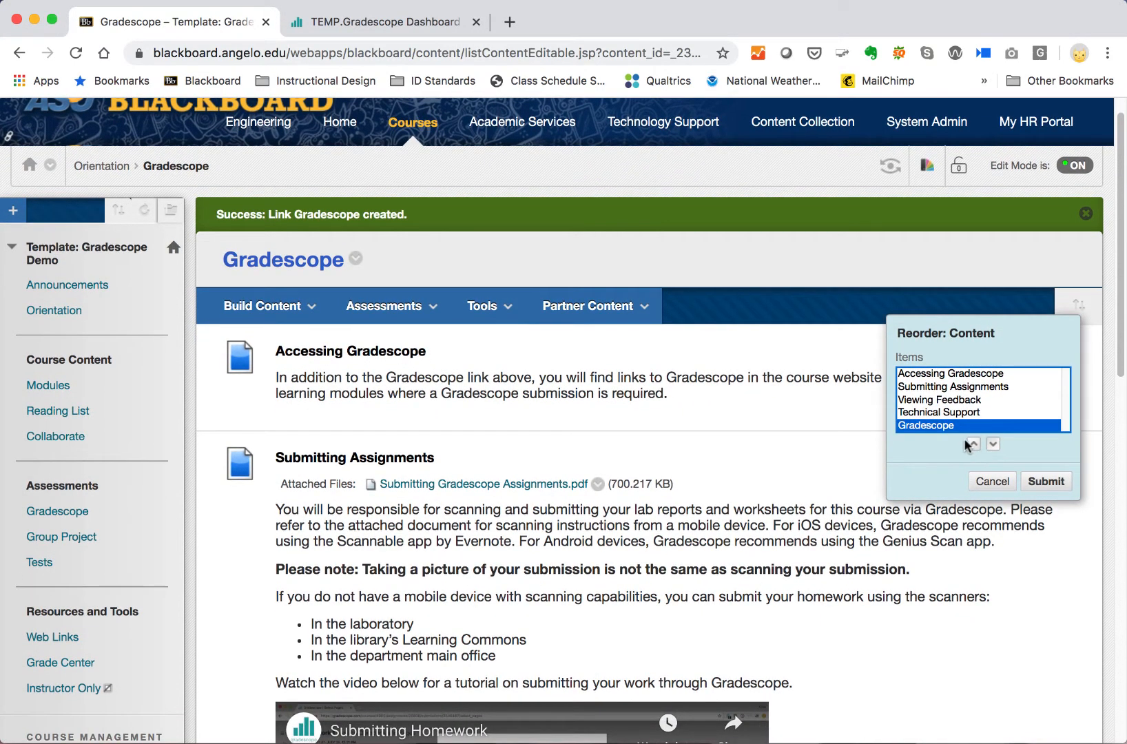
left_click(974, 444)
left_click(971, 441)
left_click(971, 441)
left_click(971, 441)
scroll(972, 441, "up", 1)
left_click(972, 440)
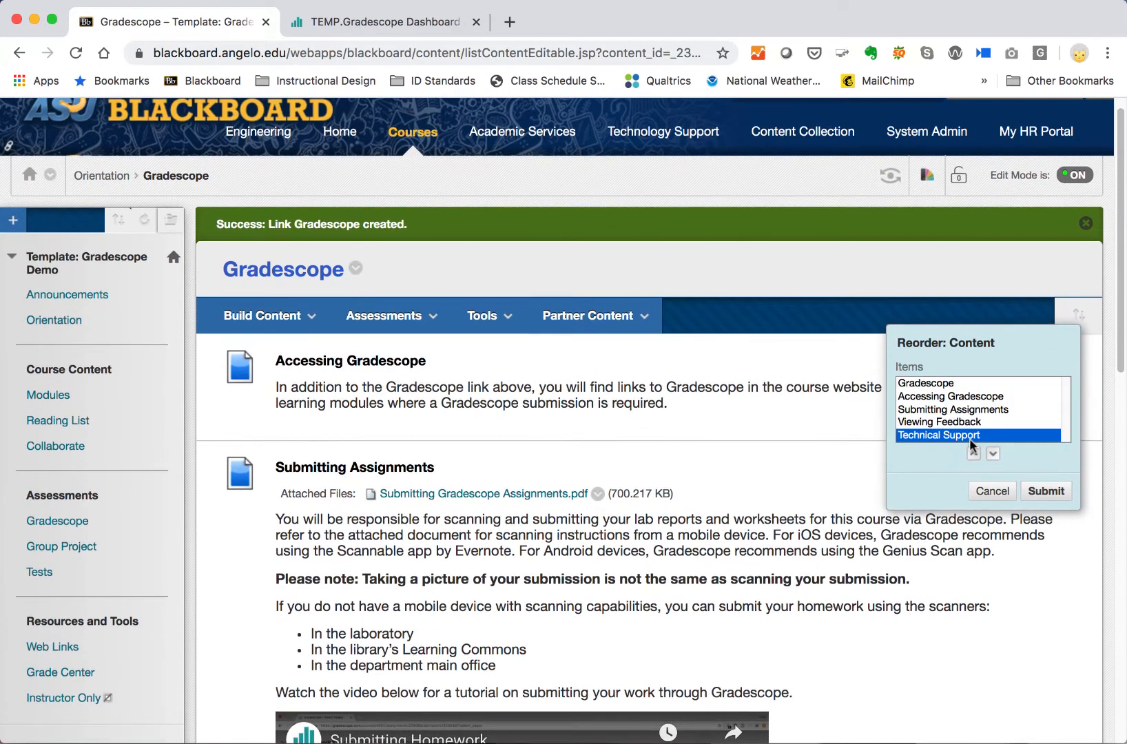
left_click(1045, 492)
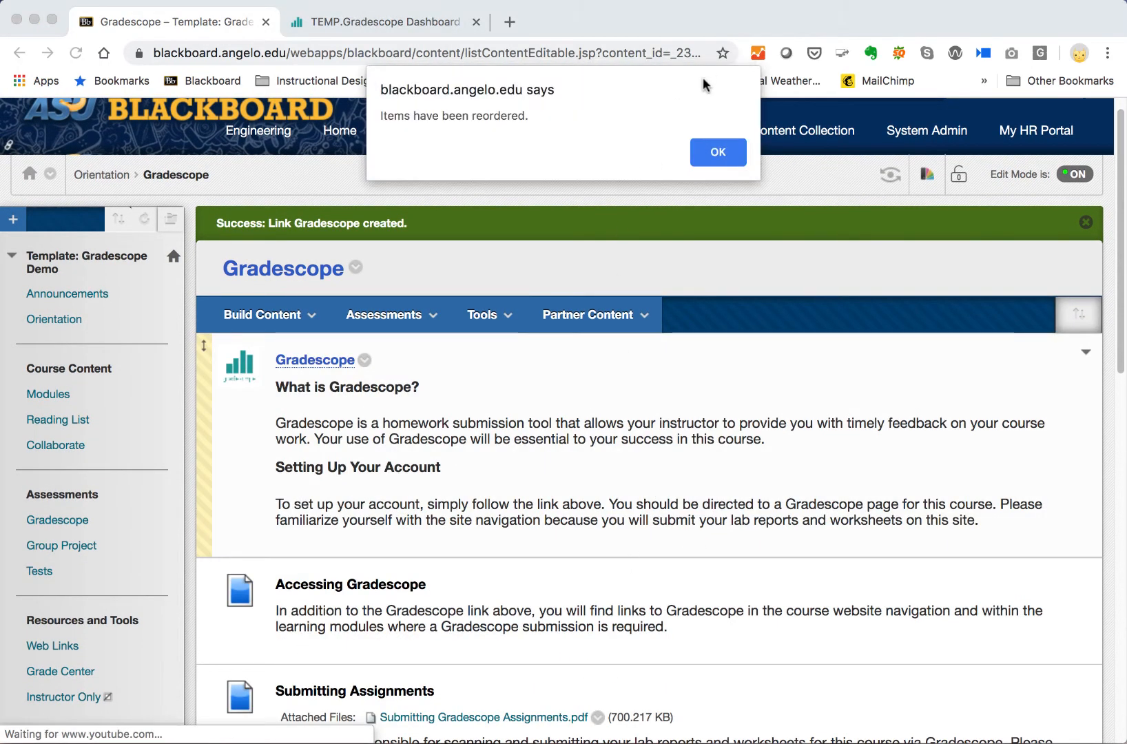
left_click(714, 150)
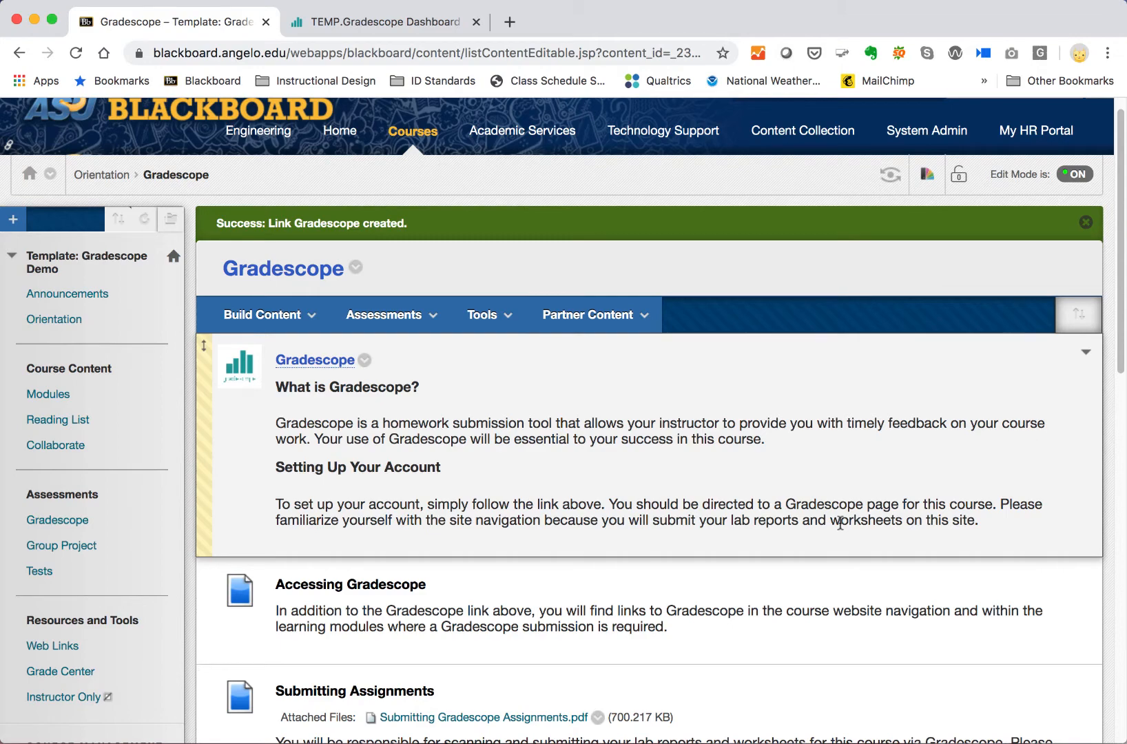
scroll(665, 519, "down", 2)
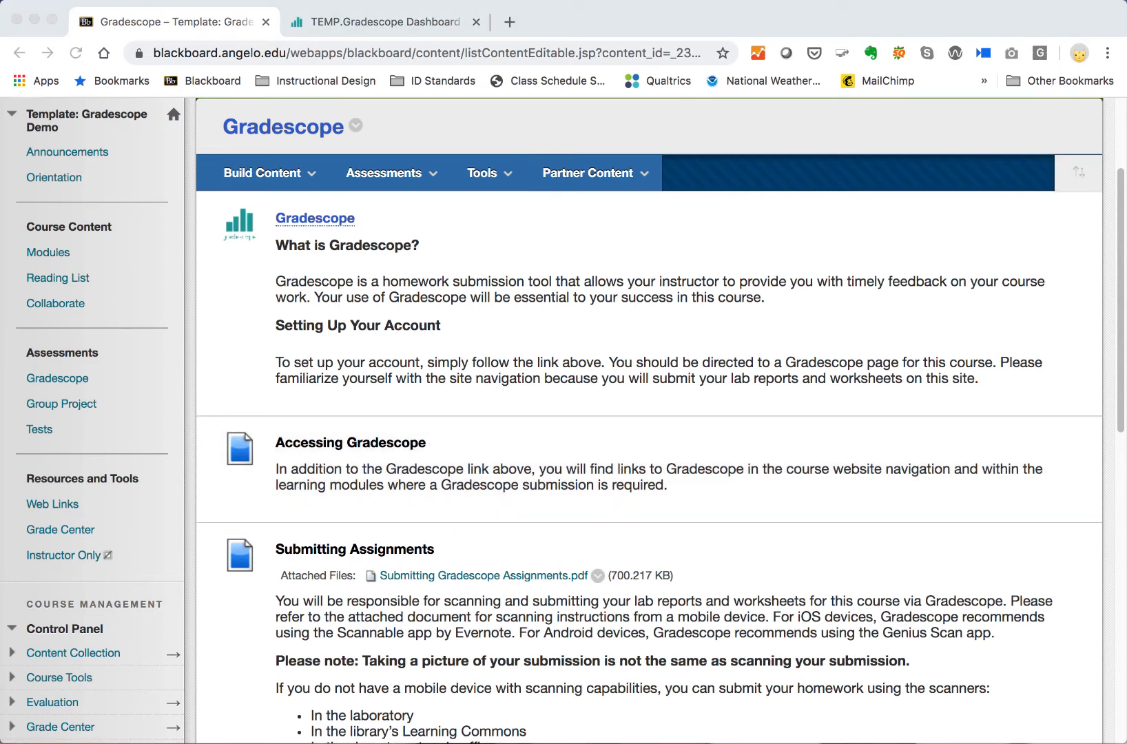
left_click(427, 472)
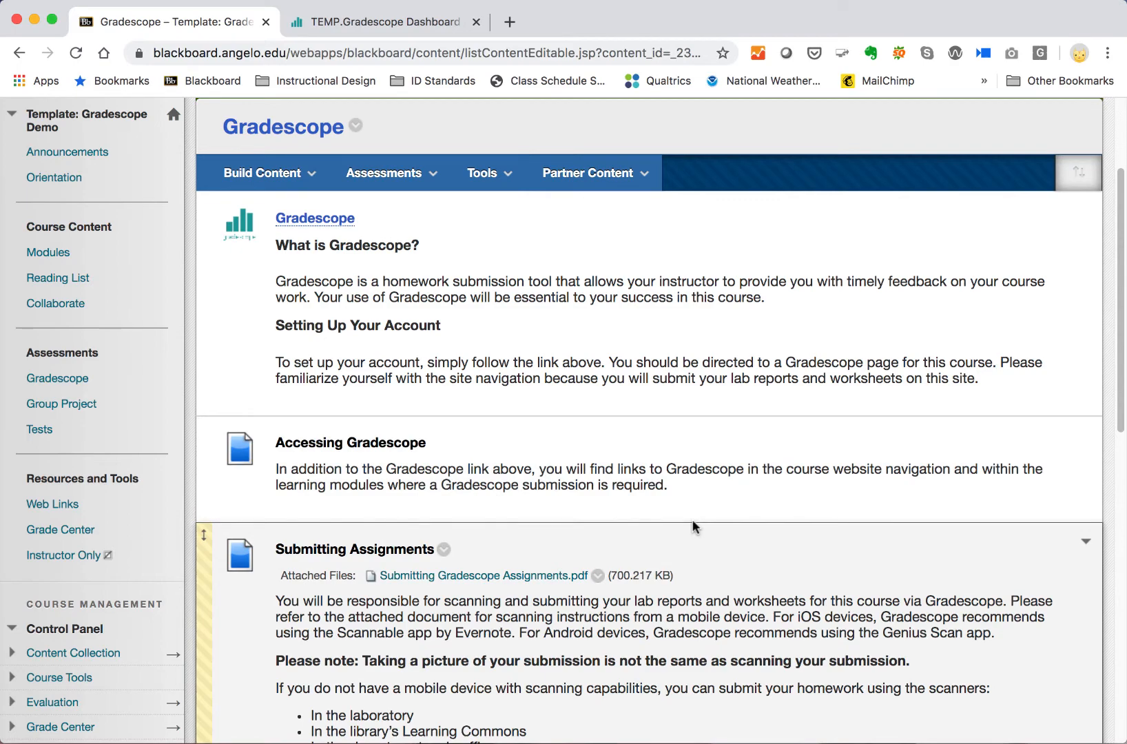
Read the Submitting Assignments item and look through its attached Submitting Gradescope Assignments.pdf, including the Android scanning section, then close the PDF
scroll(571, 510, "down", 3)
scroll(571, 510, "down", 5)
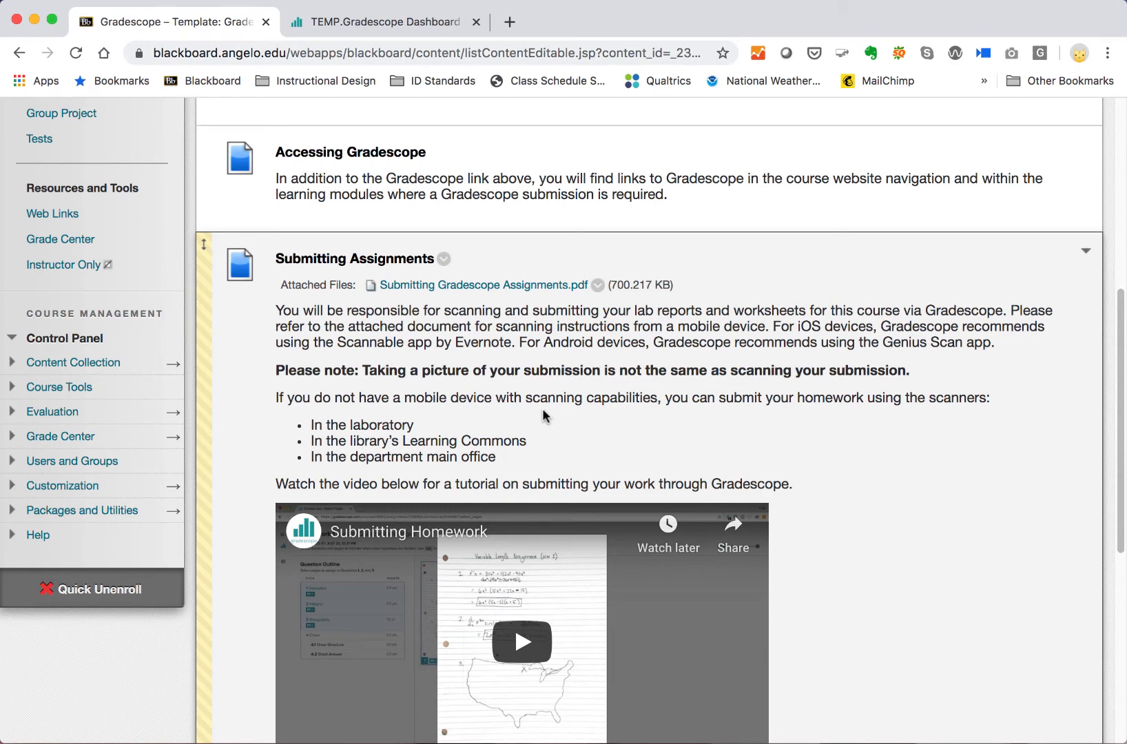
scroll(674, 406, "down", 3)
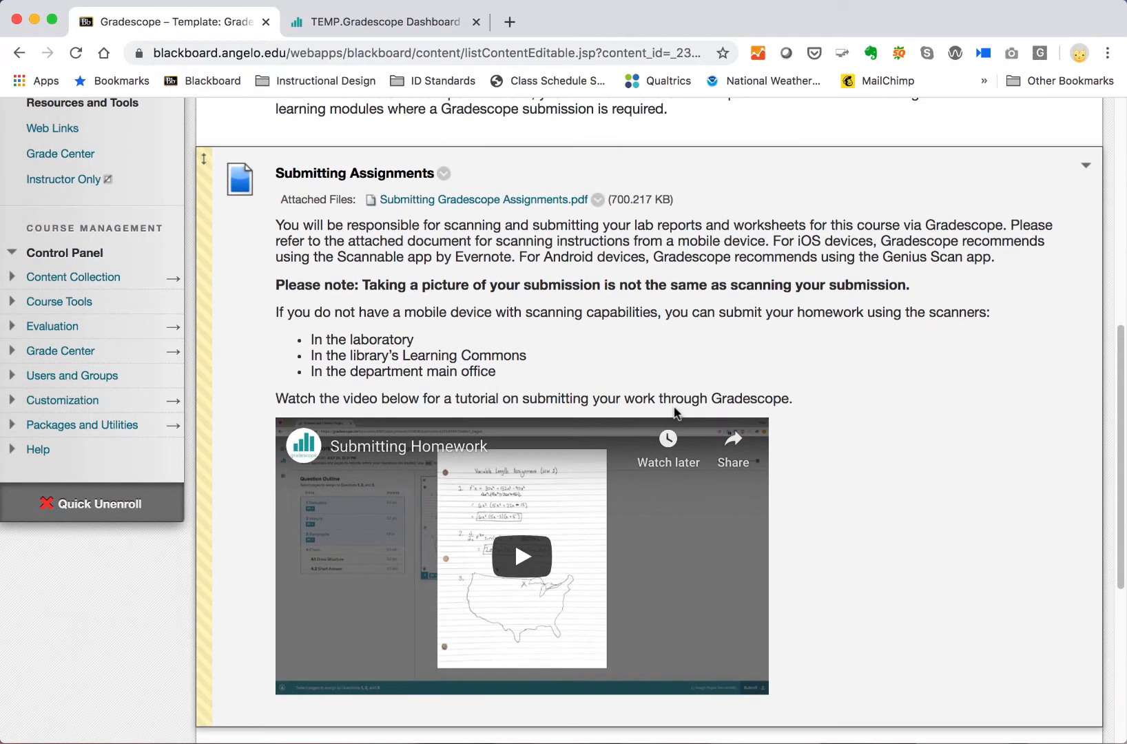
scroll(675, 413, "down", 1)
scroll(674, 407, "up", 1)
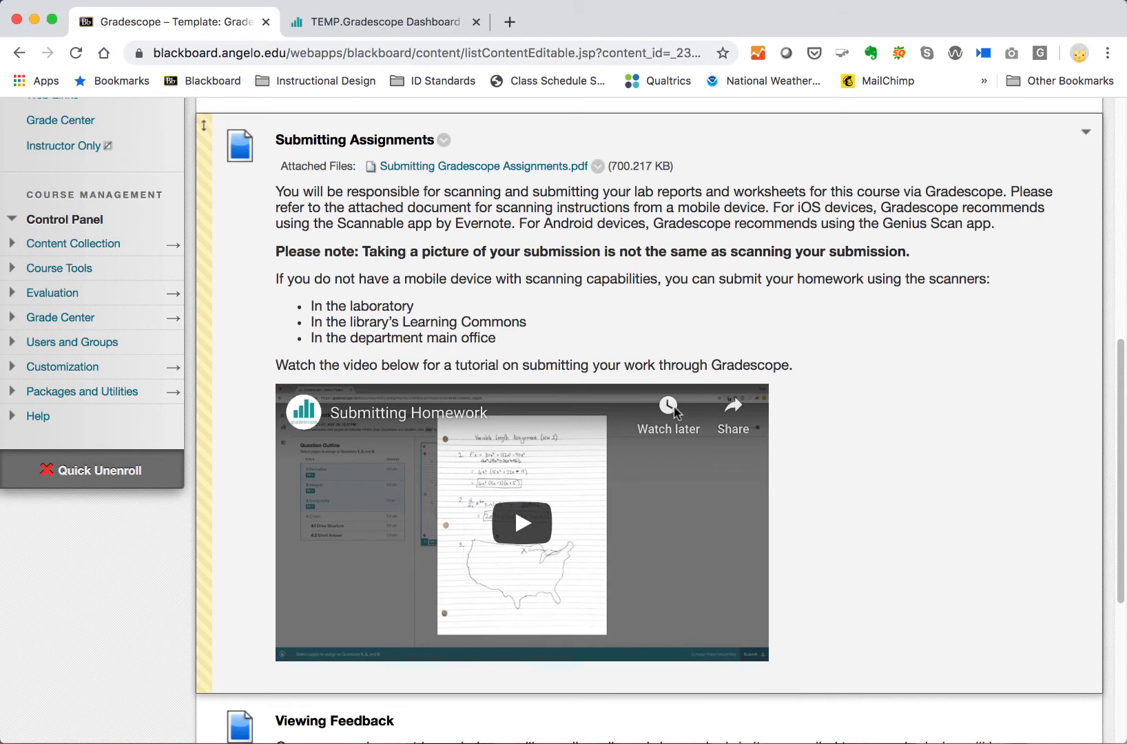
left_click(443, 166)
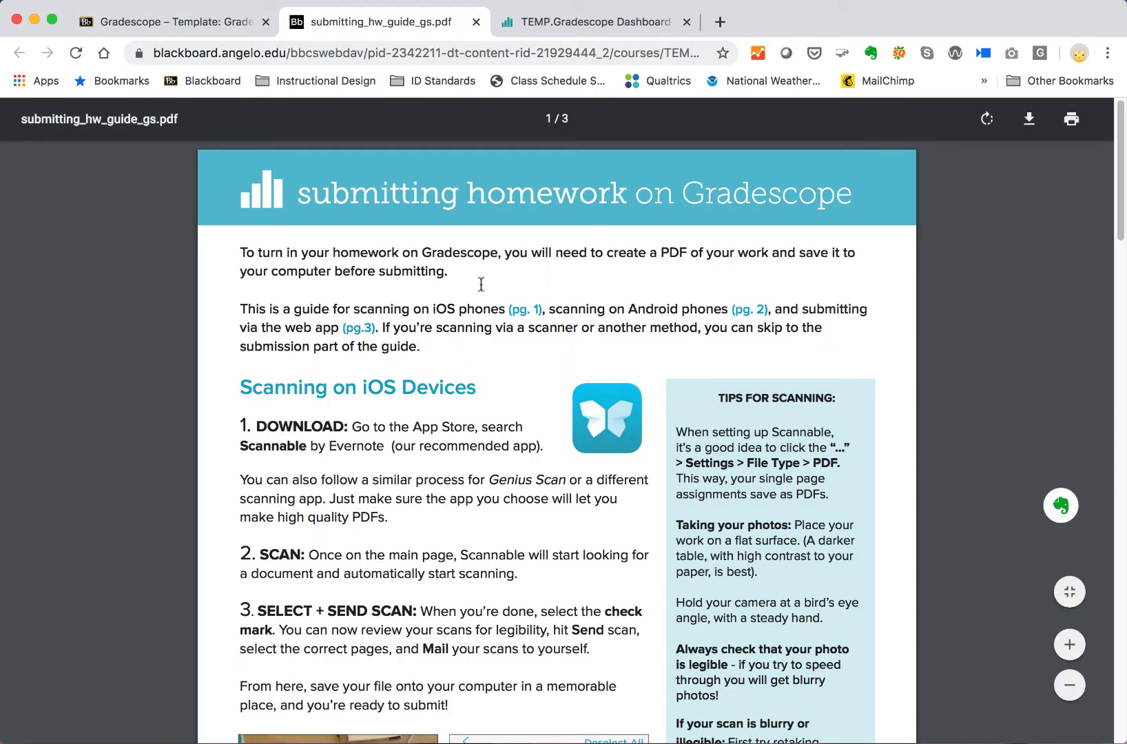
scroll(373, 399, "down", 3)
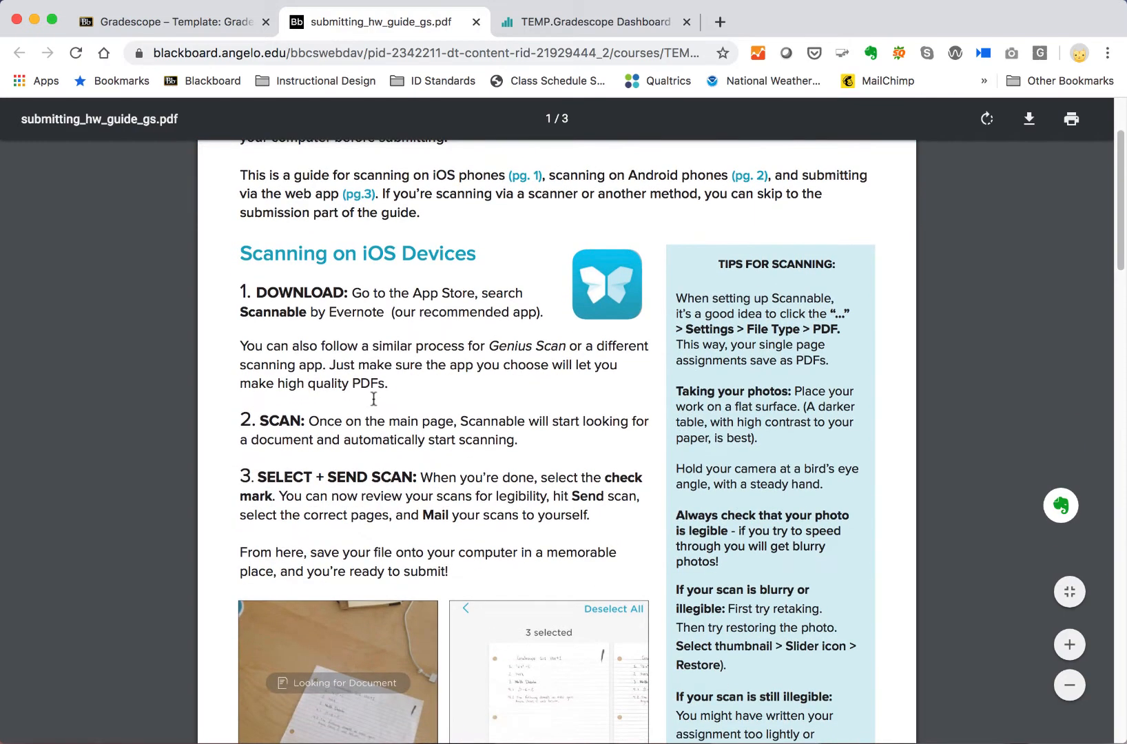
scroll(325, 301, "down", 15)
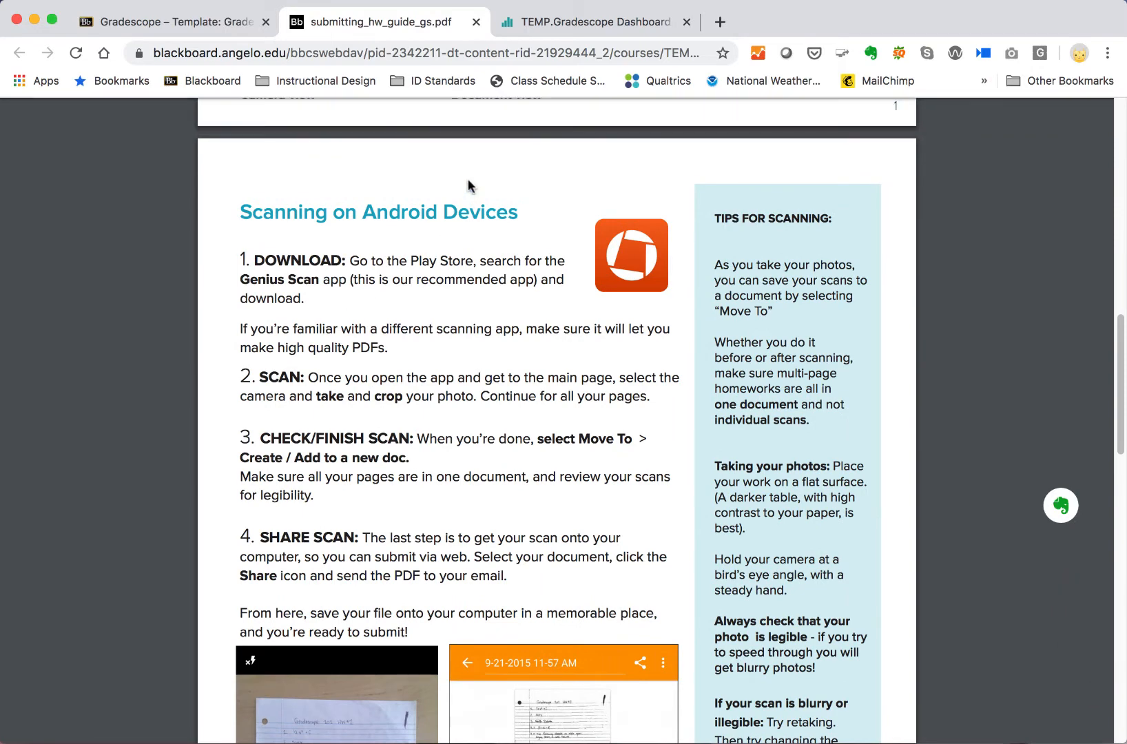
left_click(477, 23)
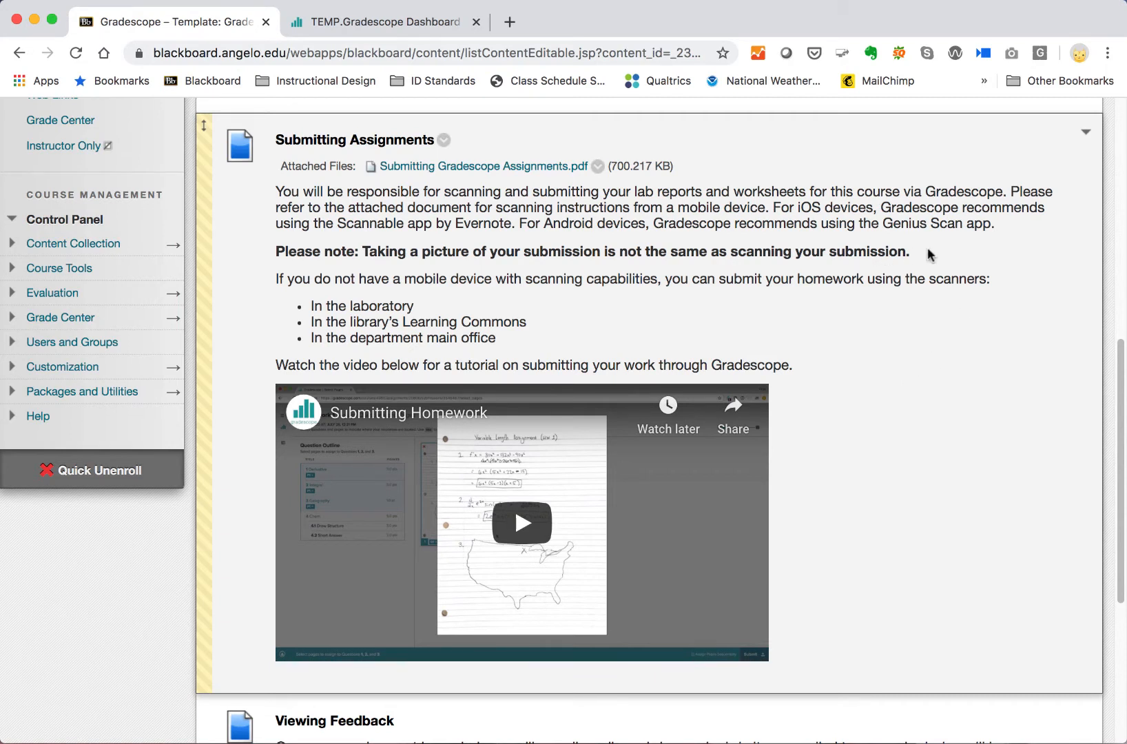
Review the note on scanning versus taking pictures, the tutorial video, and the Viewing Feedback and Technical Support items in the folder
left_click_drag(909, 250, 276, 251)
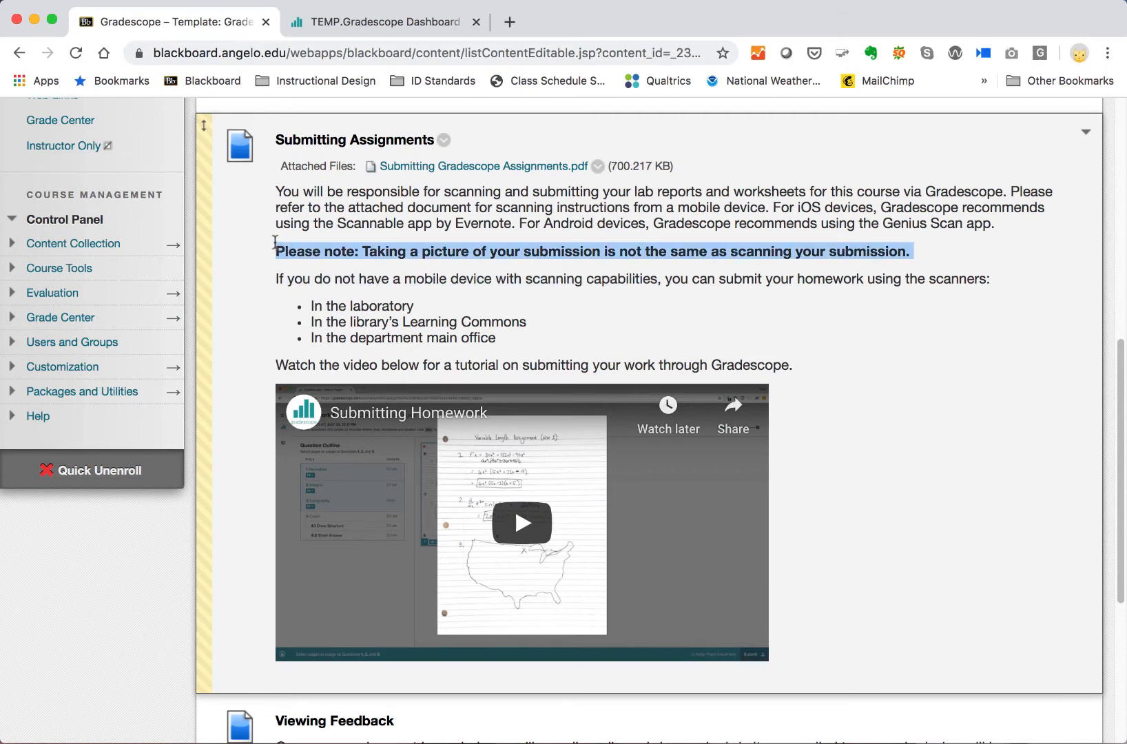
left_click(397, 301)
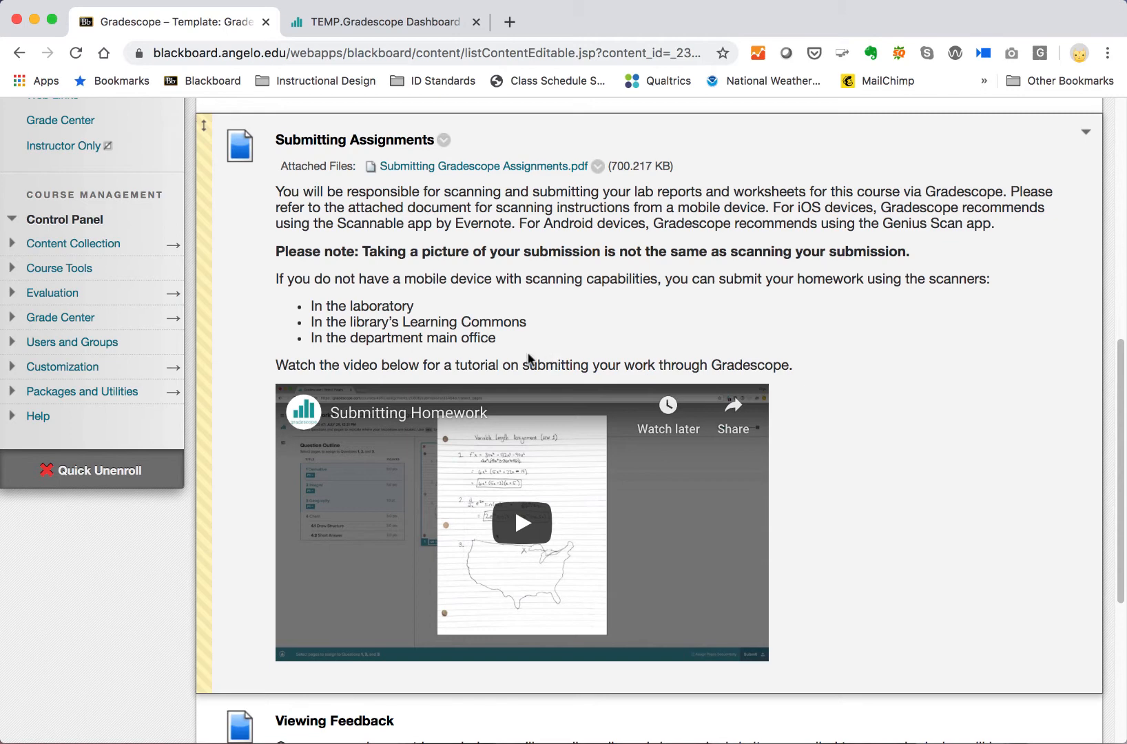
scroll(510, 352, "down", 2)
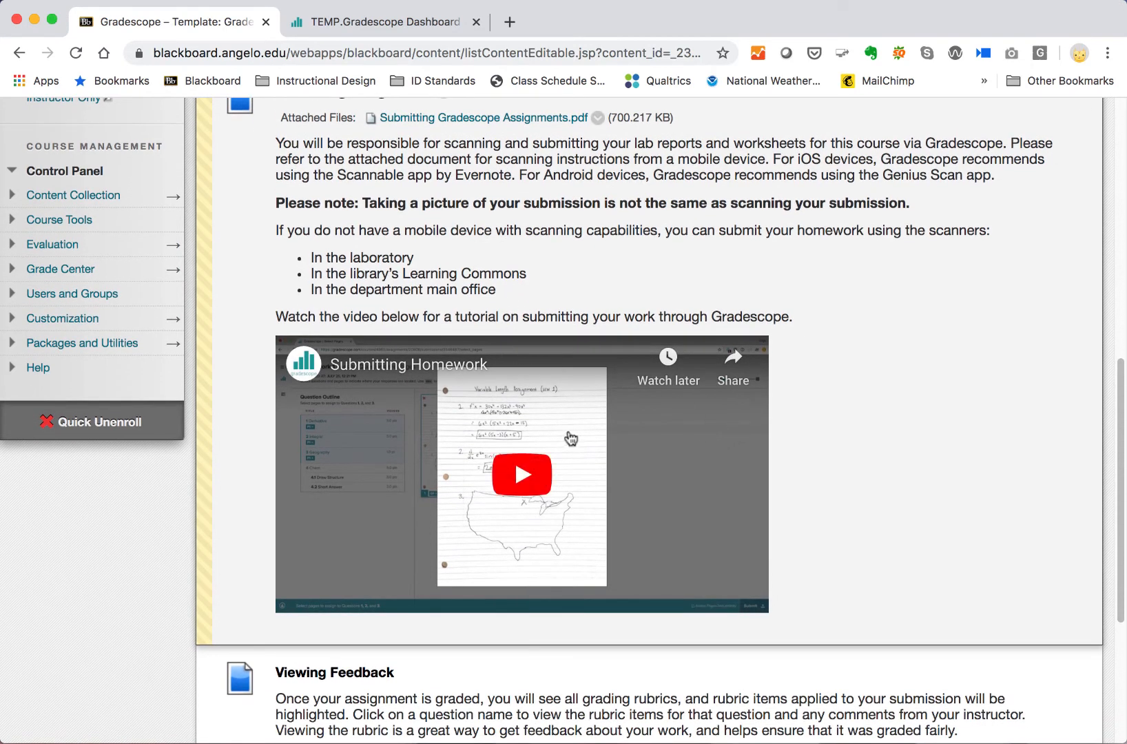
scroll(568, 432, "down", 10)
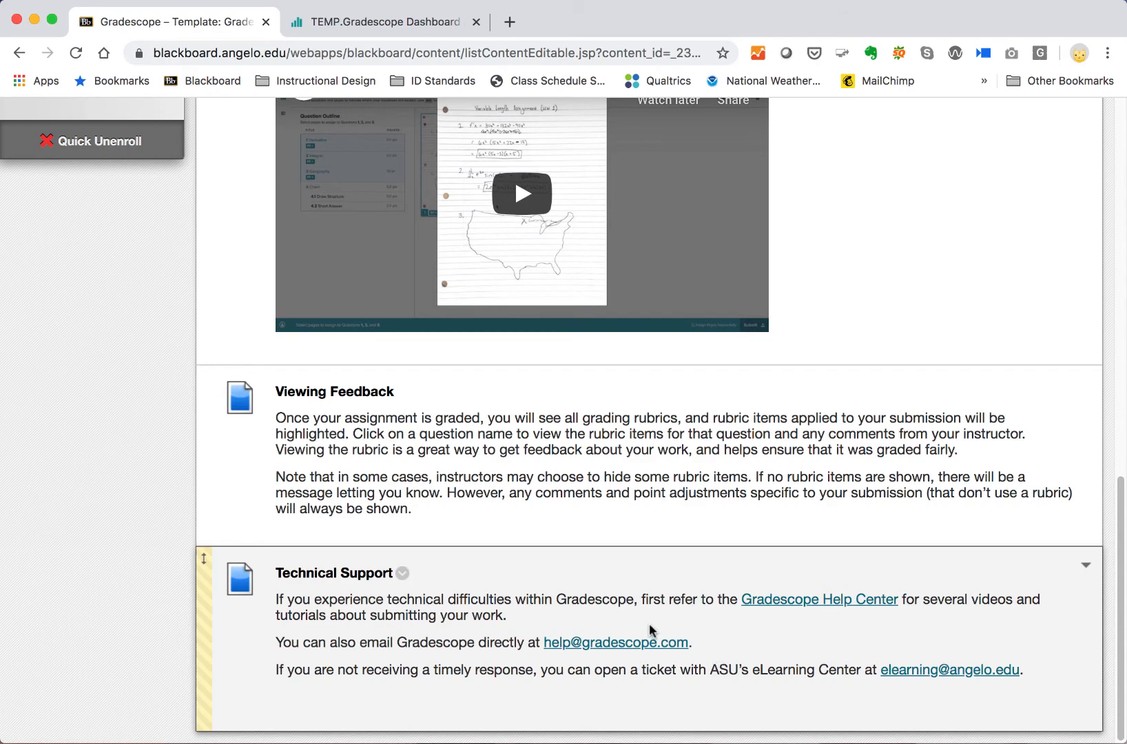
scroll(649, 624, "up", 5)
scroll(651, 630, "up", 8)
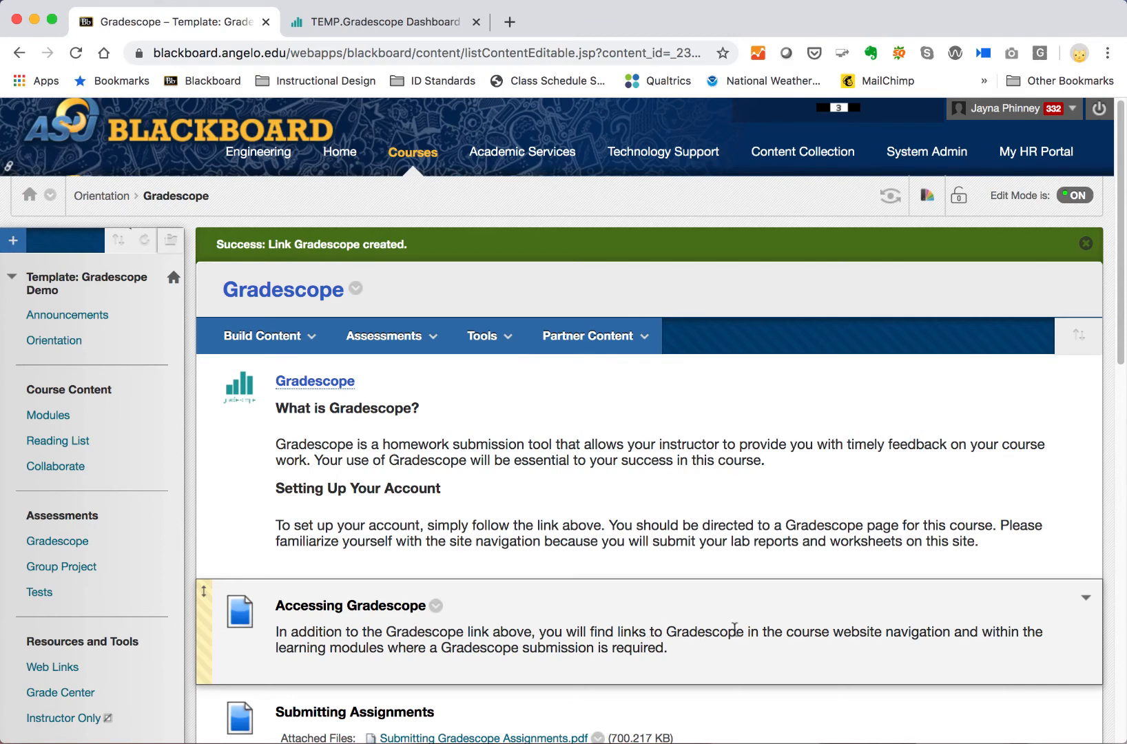
Start a Gradescope tool link in the course's Modules area and name it "Gradescope Assignment: Labeling Activity"
left_click(45, 416)
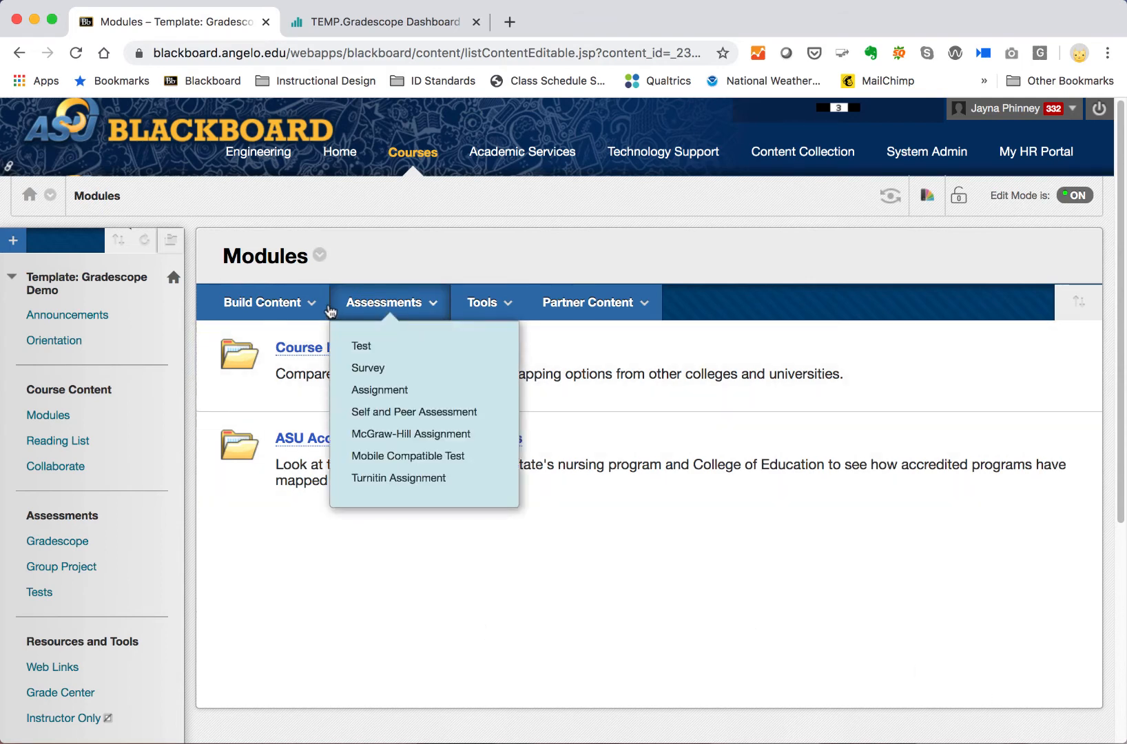
mouse_move(493, 311)
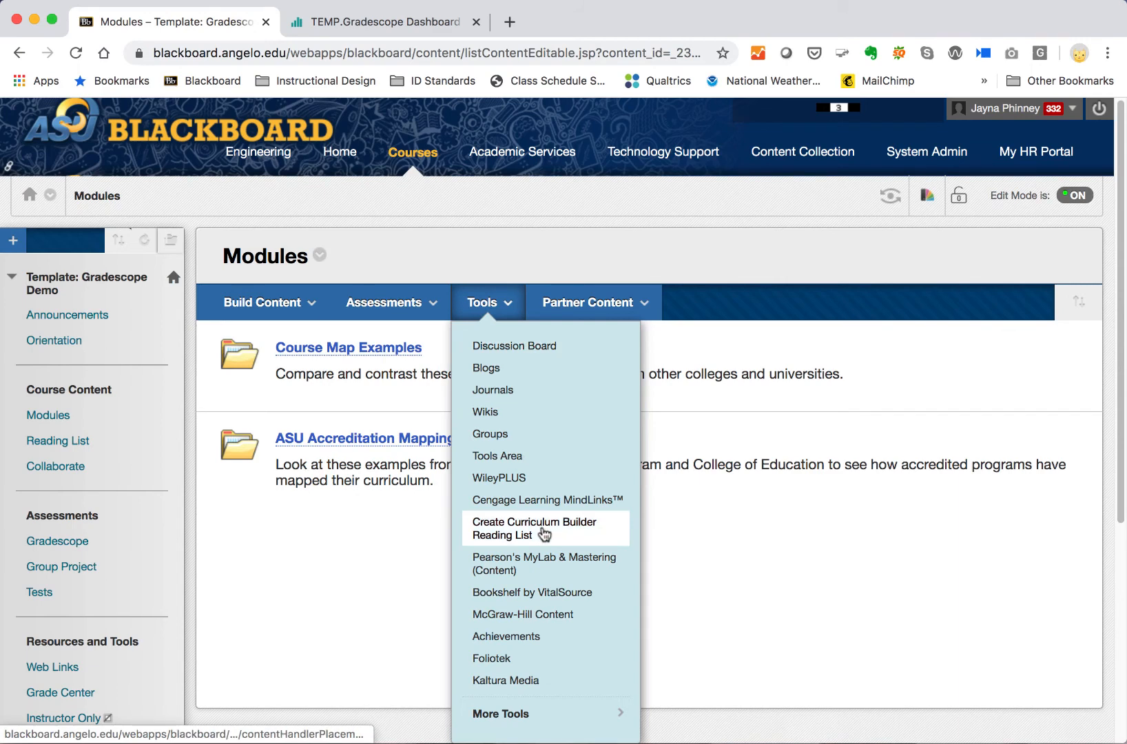
scroll(541, 534, "down", 1)
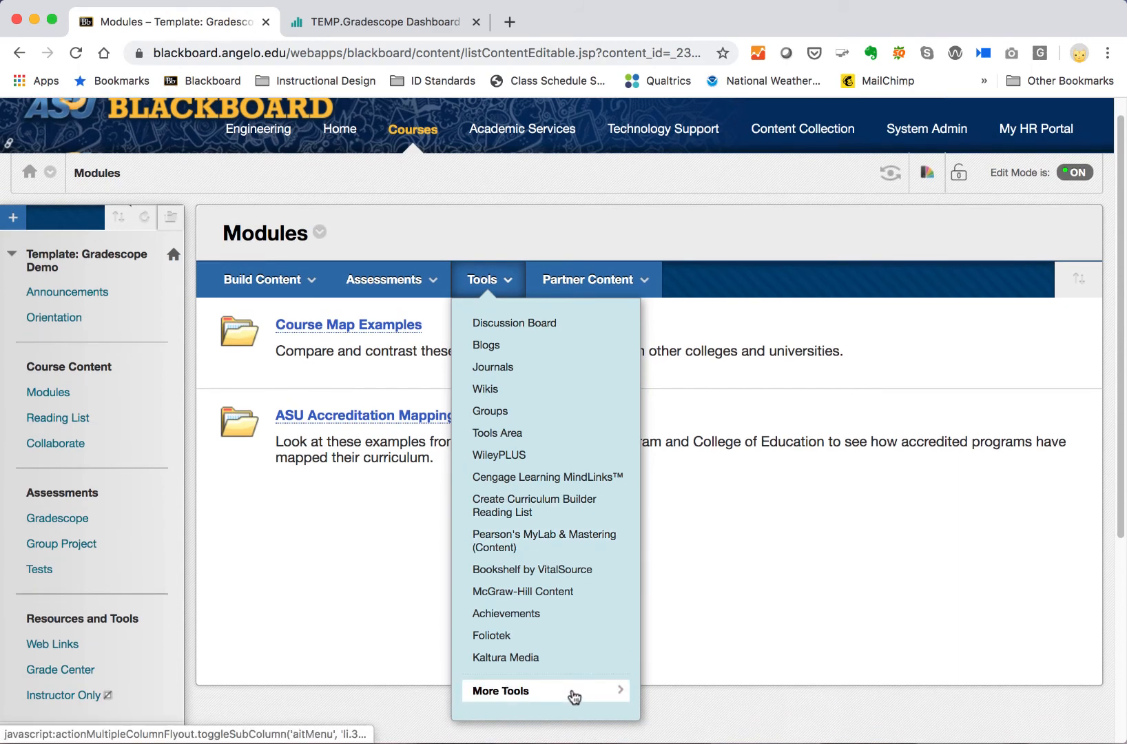
left_click(621, 693)
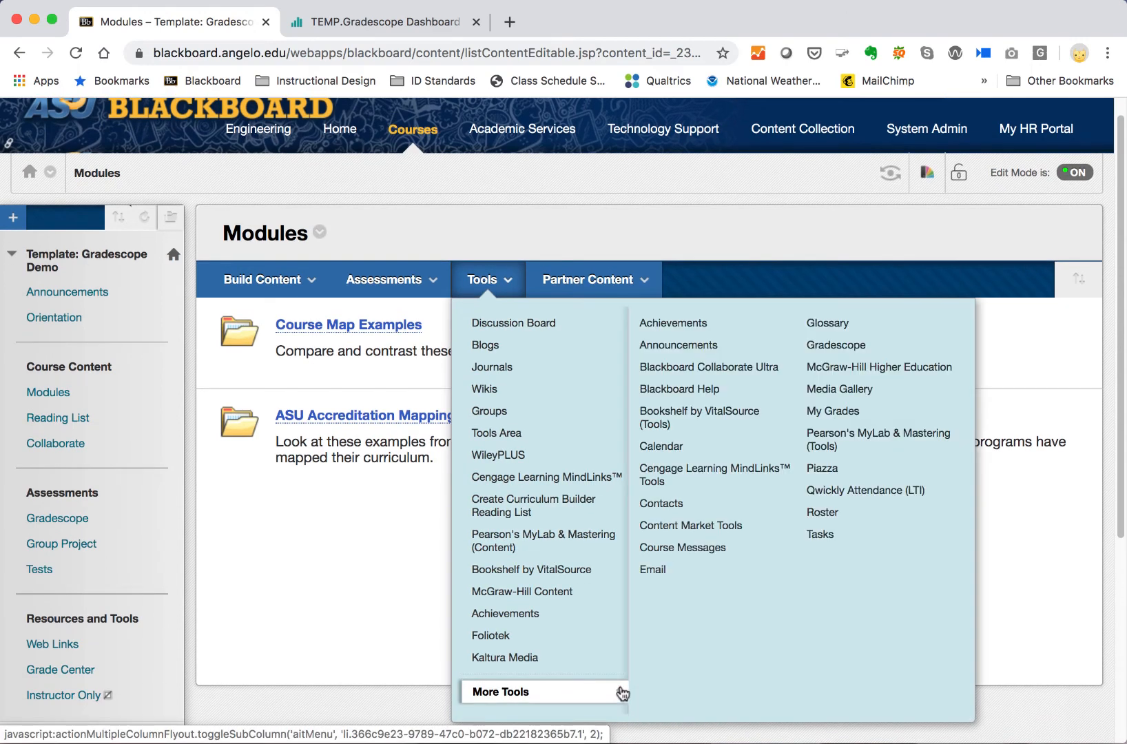
left_click(834, 346)
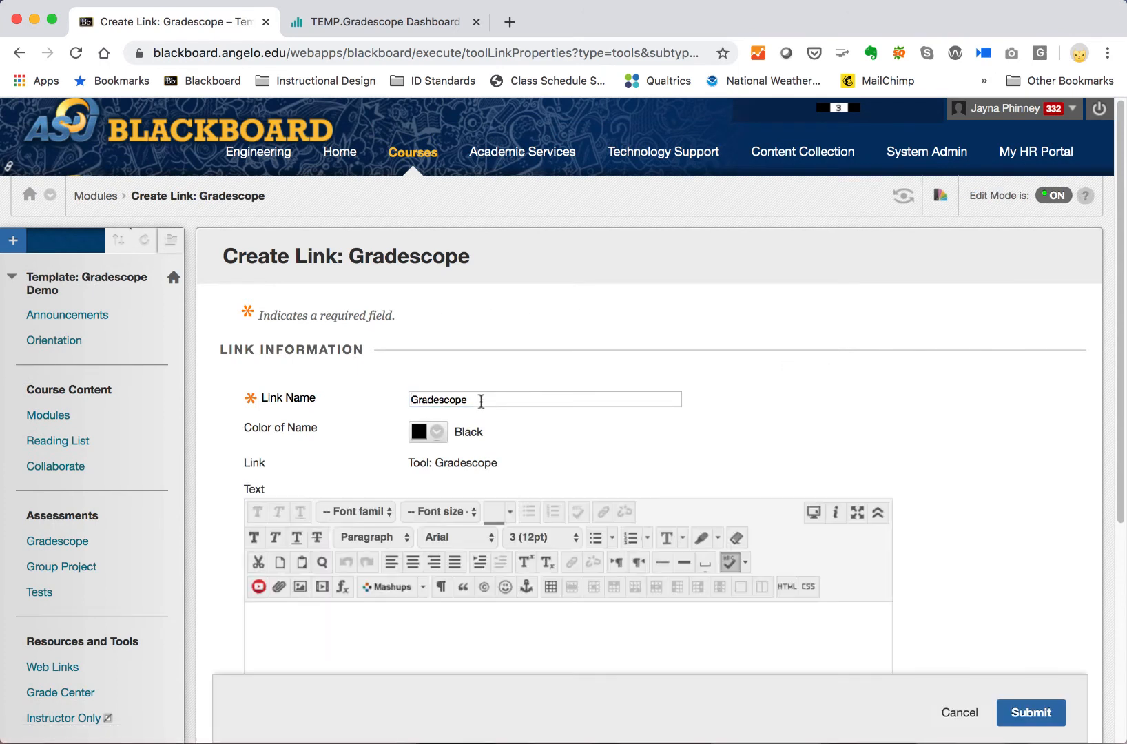
left_click(481, 401)
type("Assi")
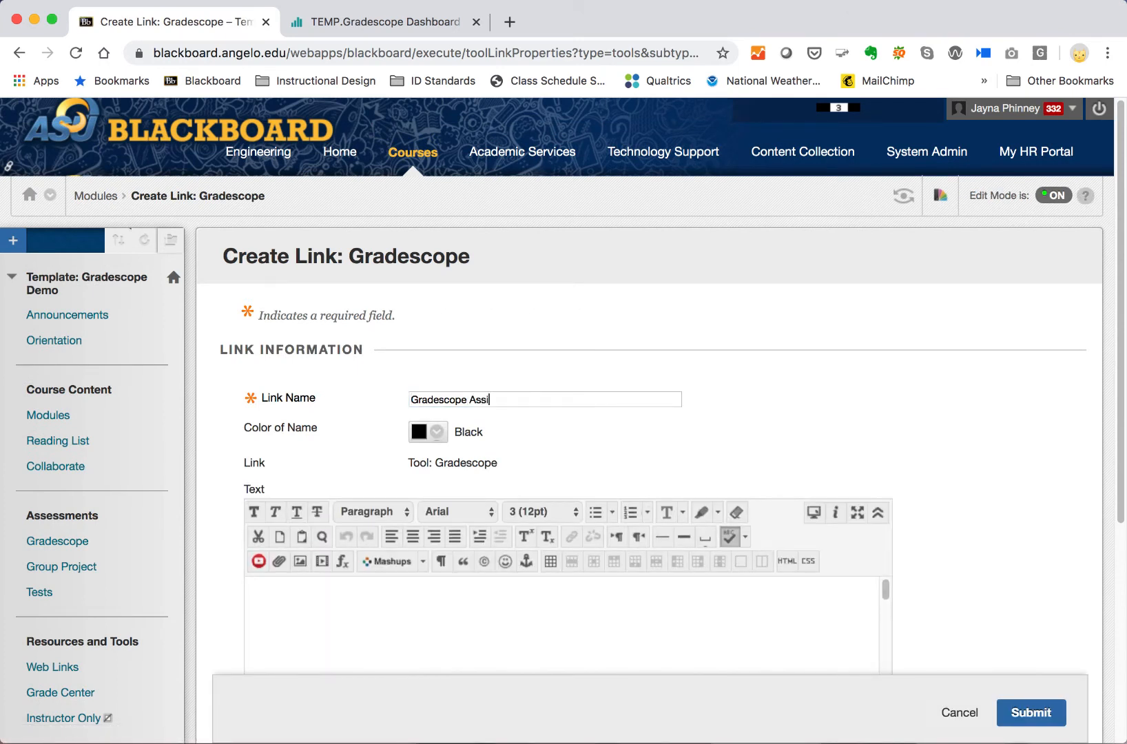
type("gnment: Labeling Activity")
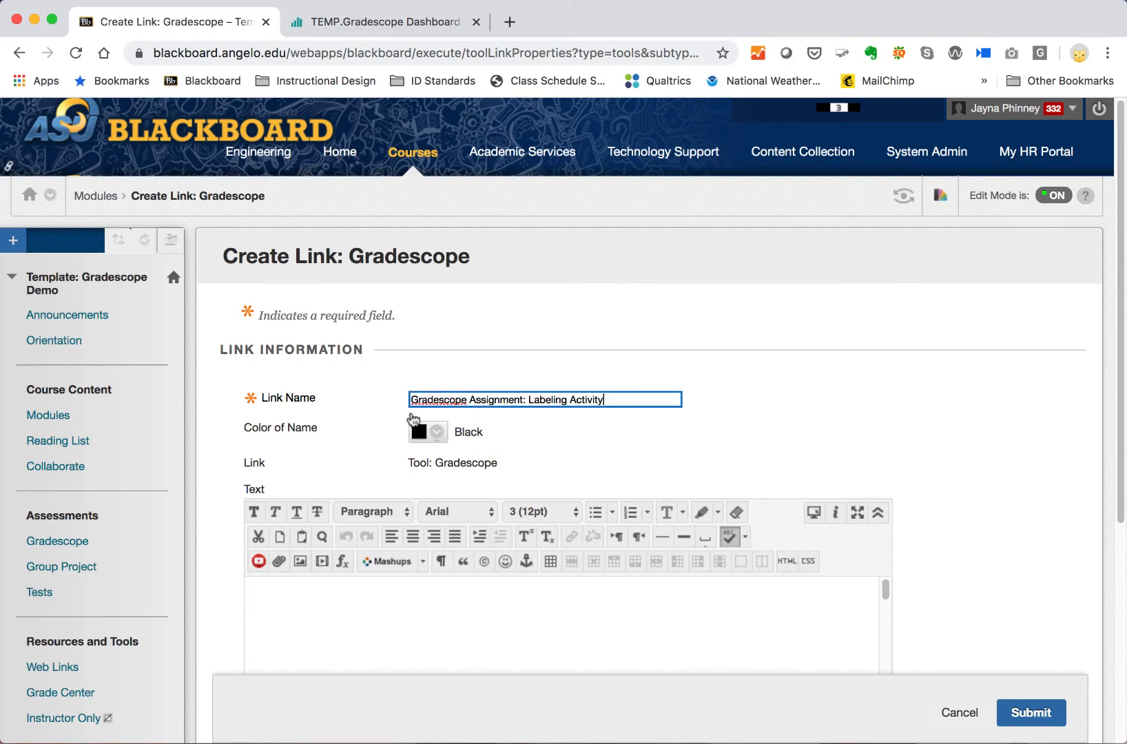
Set the color of the link's name to Medium Azure-Blue, #3366CC
left_click(435, 432)
left_click_drag(550, 451, 489, 453)
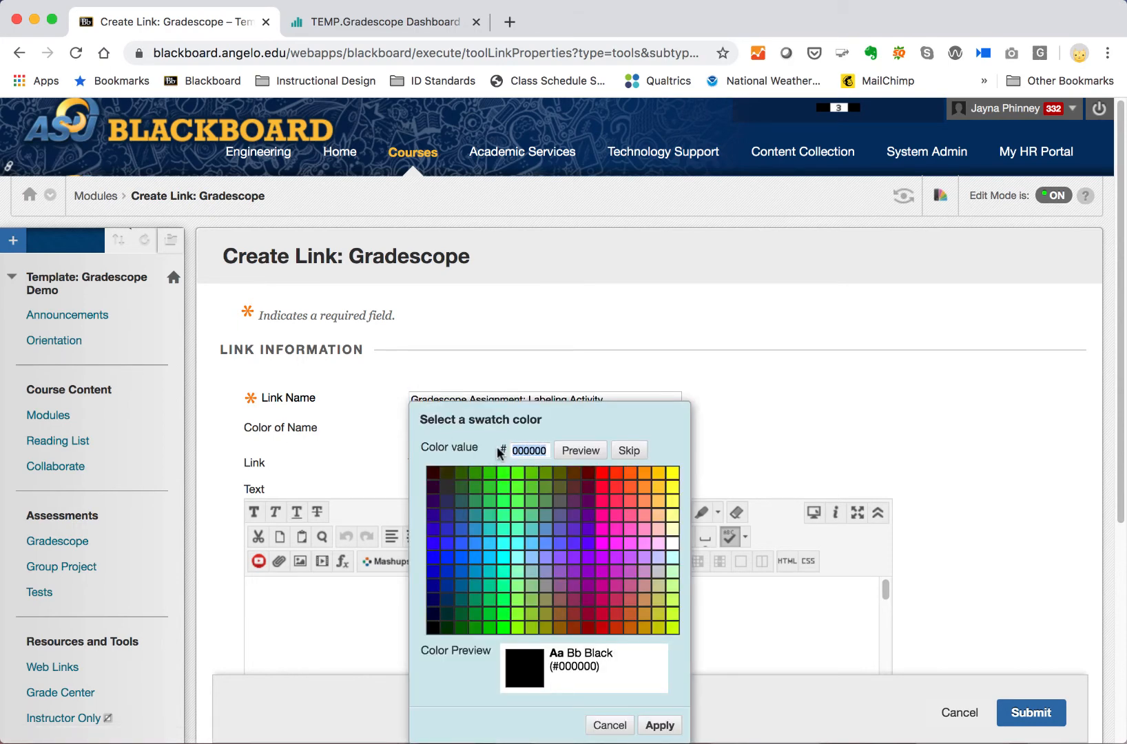
type("3366CC")
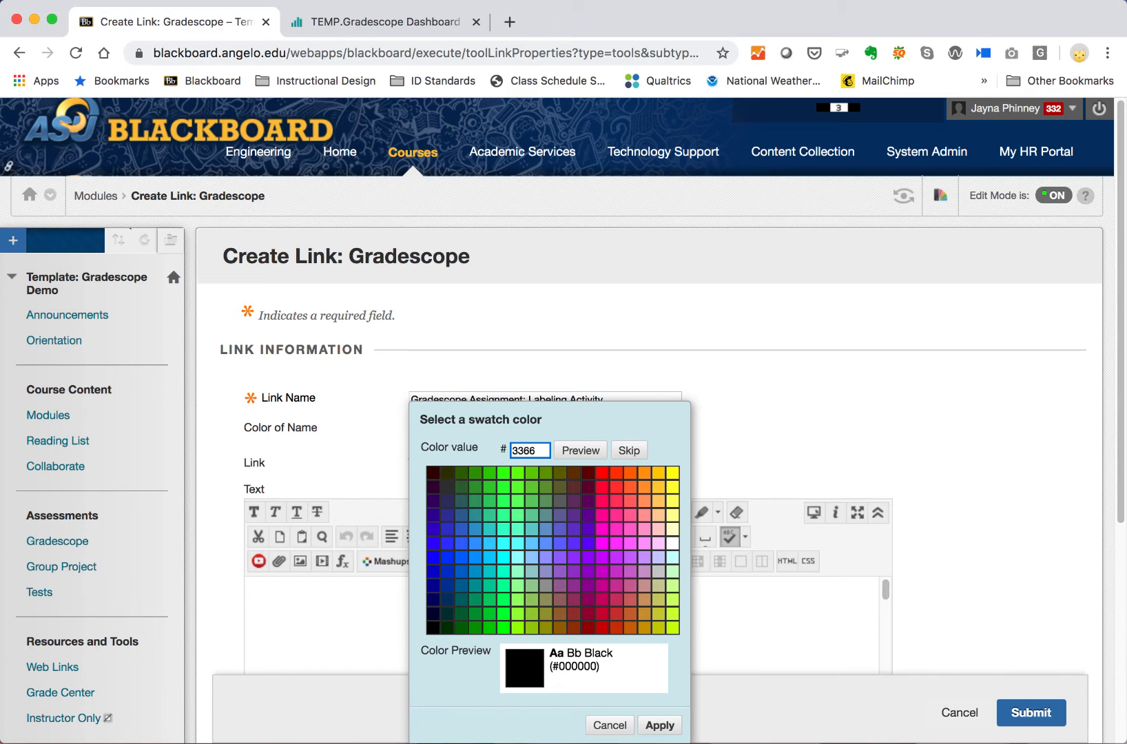
left_click(580, 450)
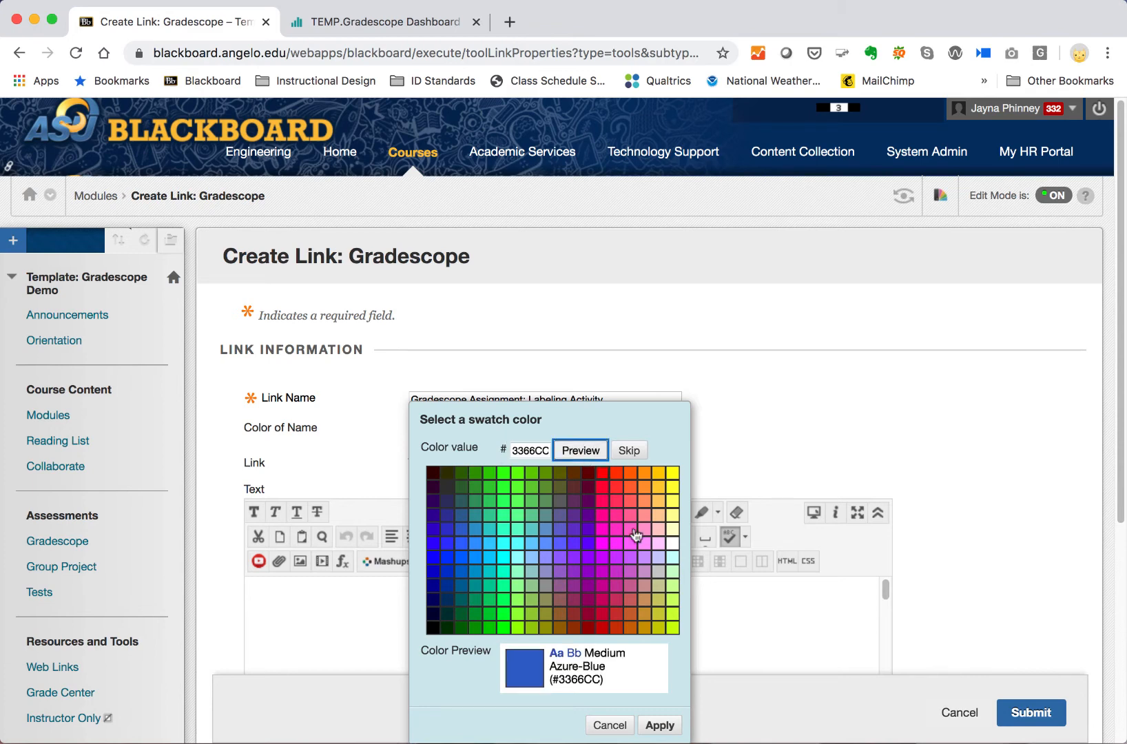
left_click(679, 726)
Enter the description "Complete this week's assignment using Gradescope." at font size 4 (14pt) and submit the link
left_click(418, 631)
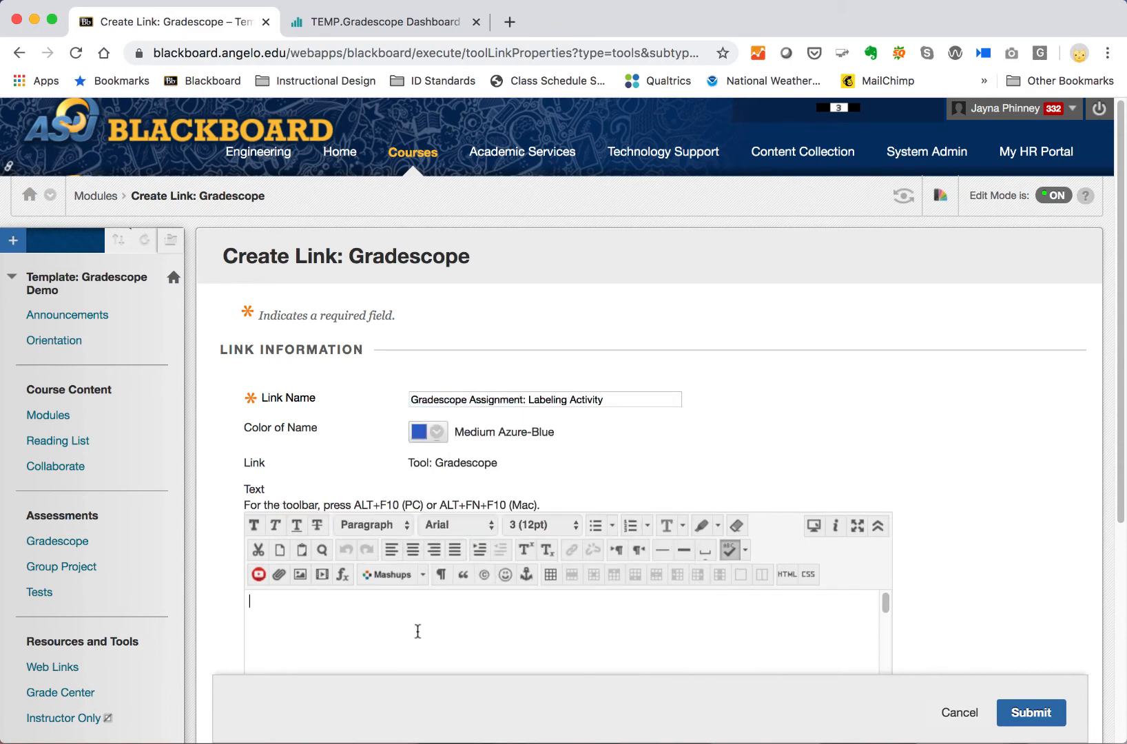
type("Complete this week's a")
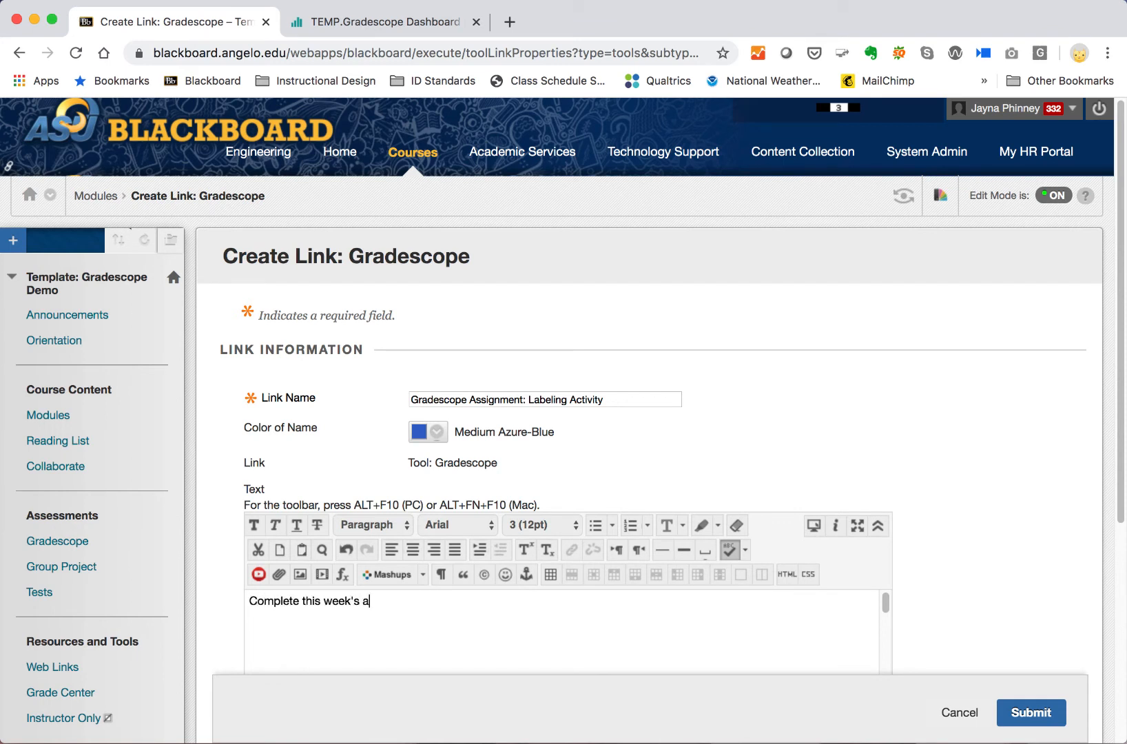
type("ssignment using Grade")
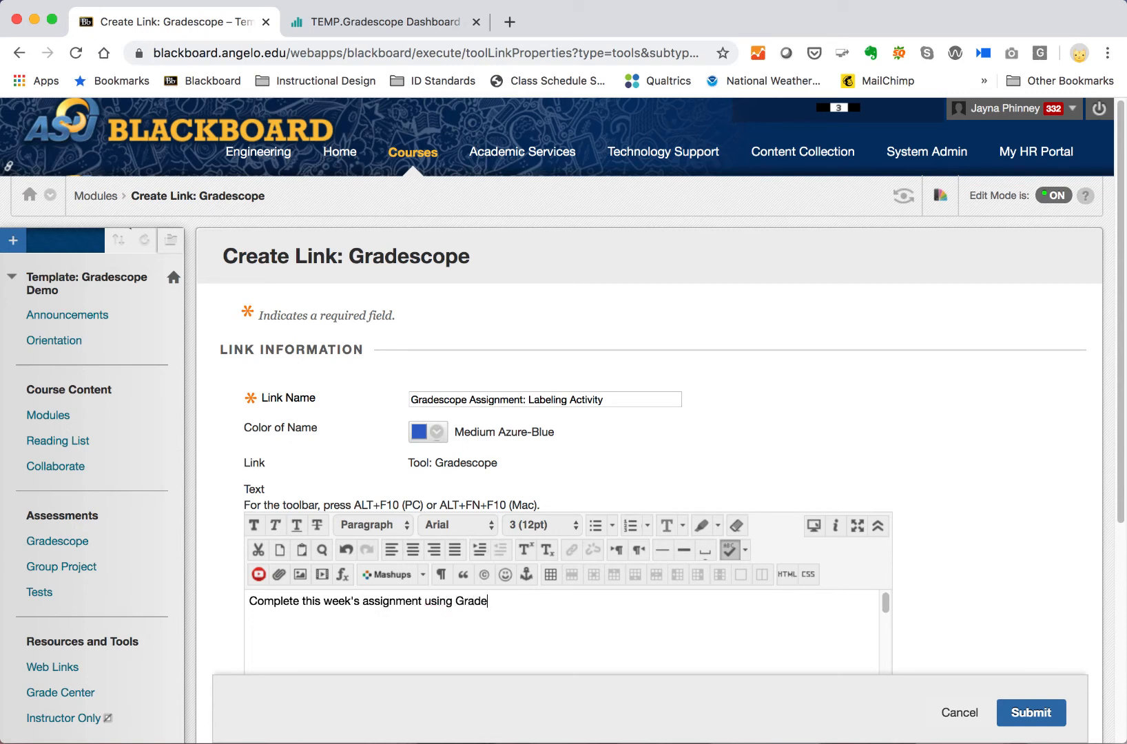
type("scope.")
key("super+a")
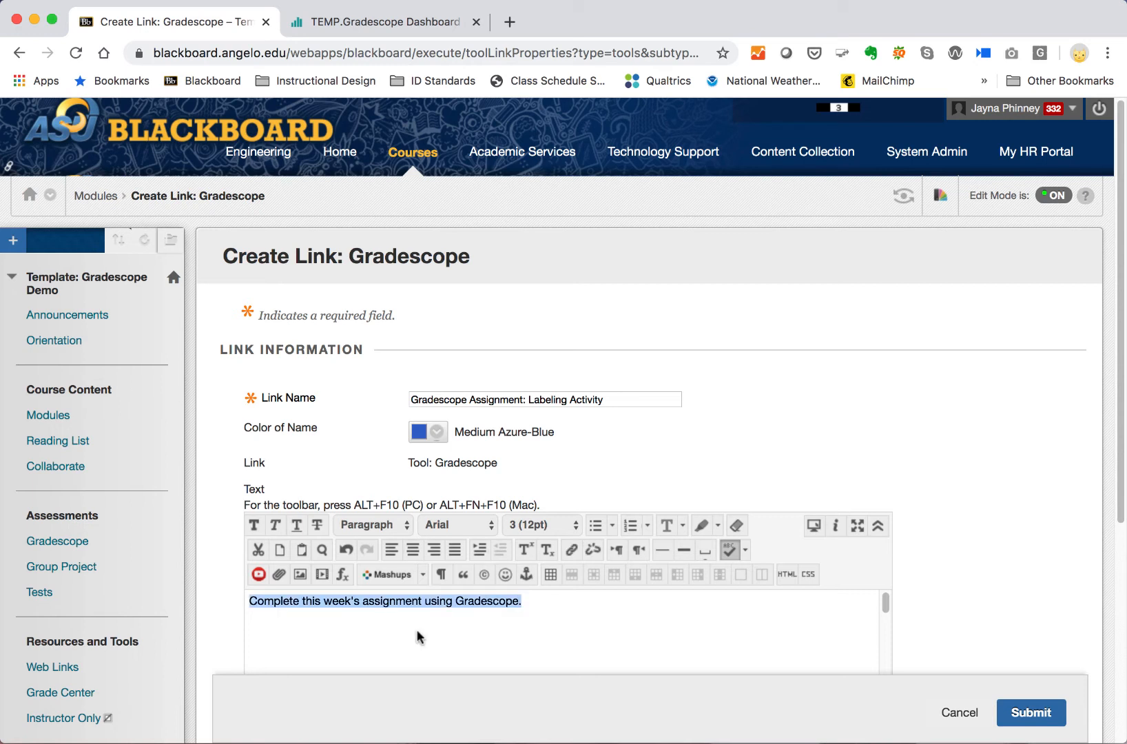
left_click(517, 533)
left_click(524, 538)
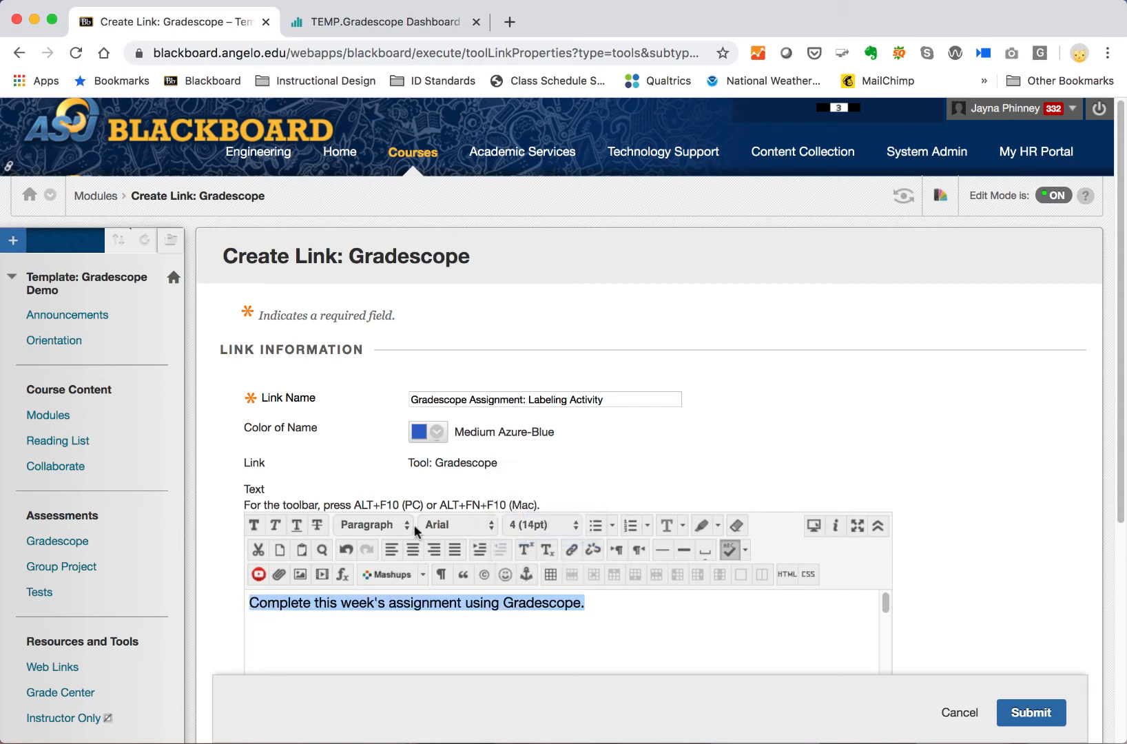
left_click(667, 604)
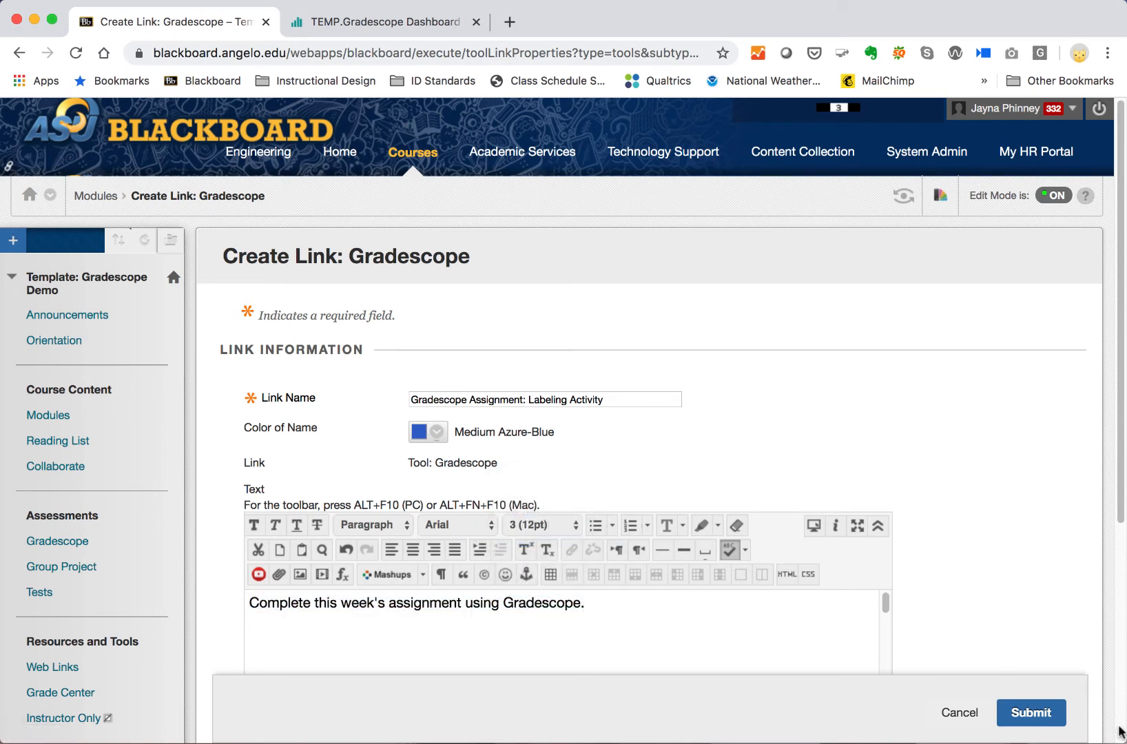
left_click(1033, 715)
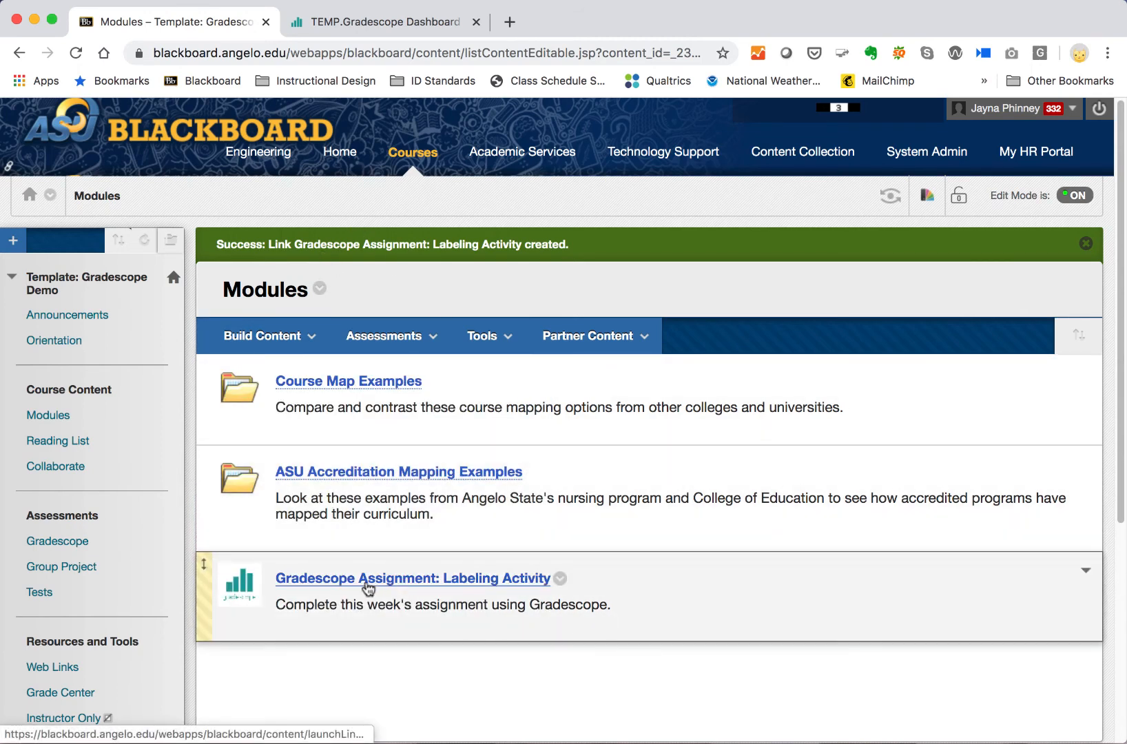
Open the course menu's Gradescope link to view the Gradescope dashboard, and return to the Modules page
scroll(70, 573, "down", 1)
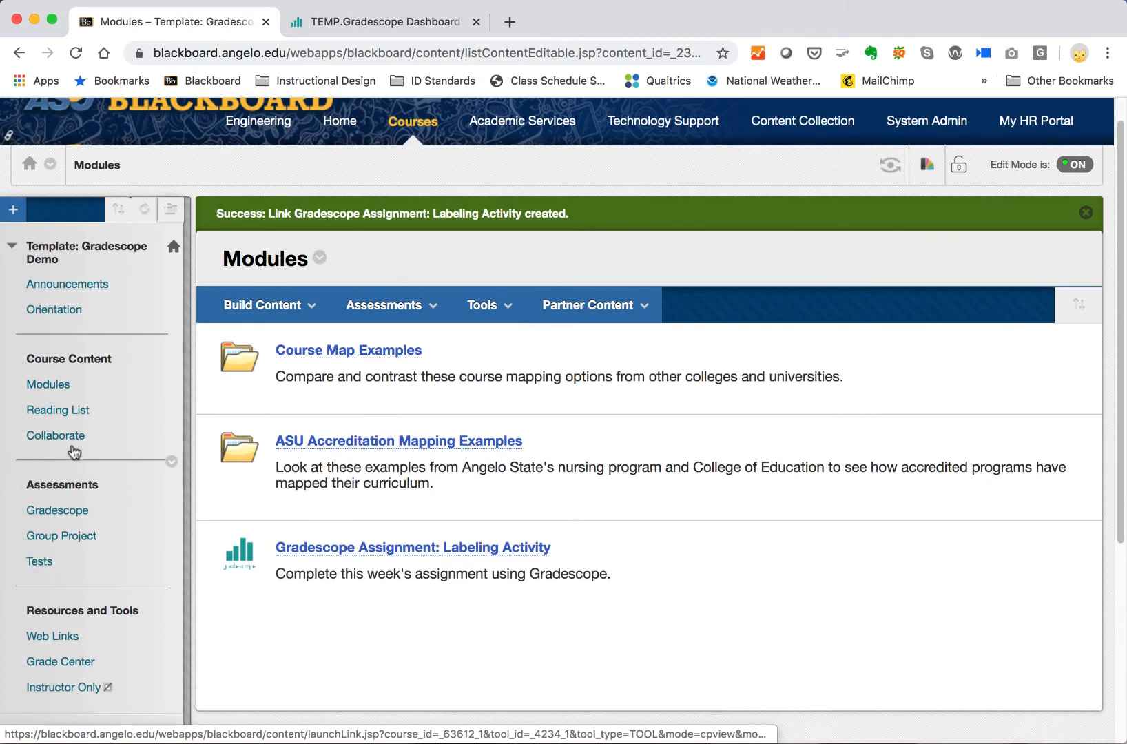
left_click(58, 511)
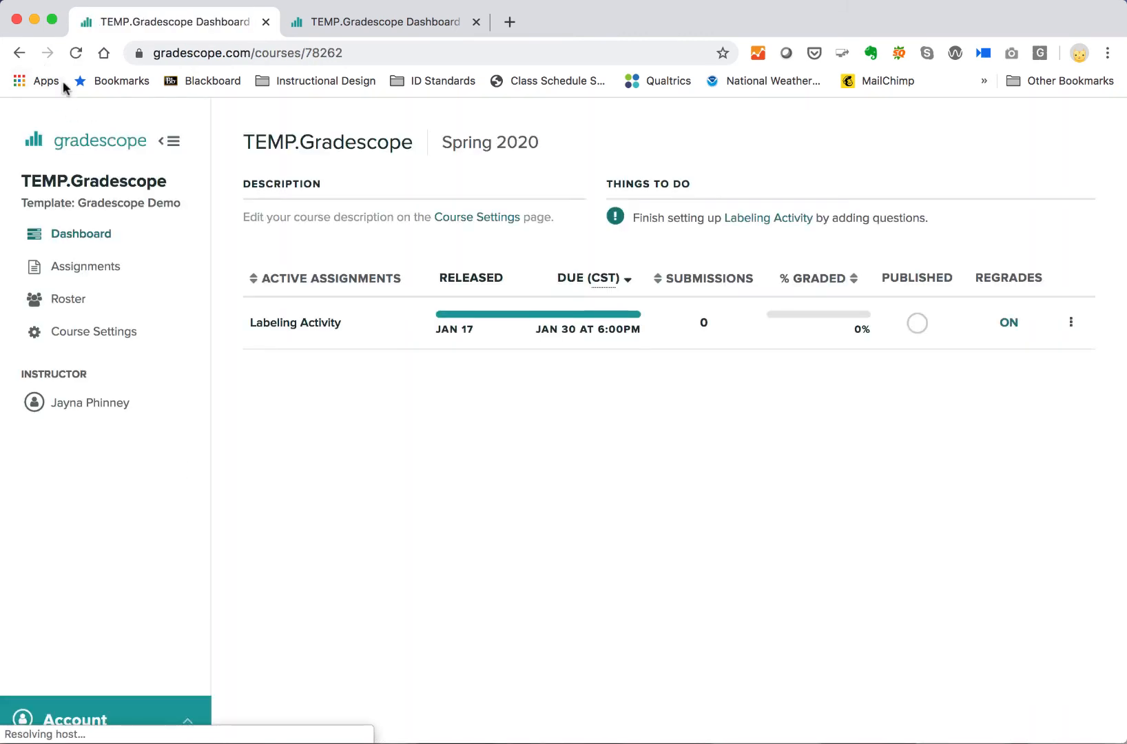
left_click(19, 54)
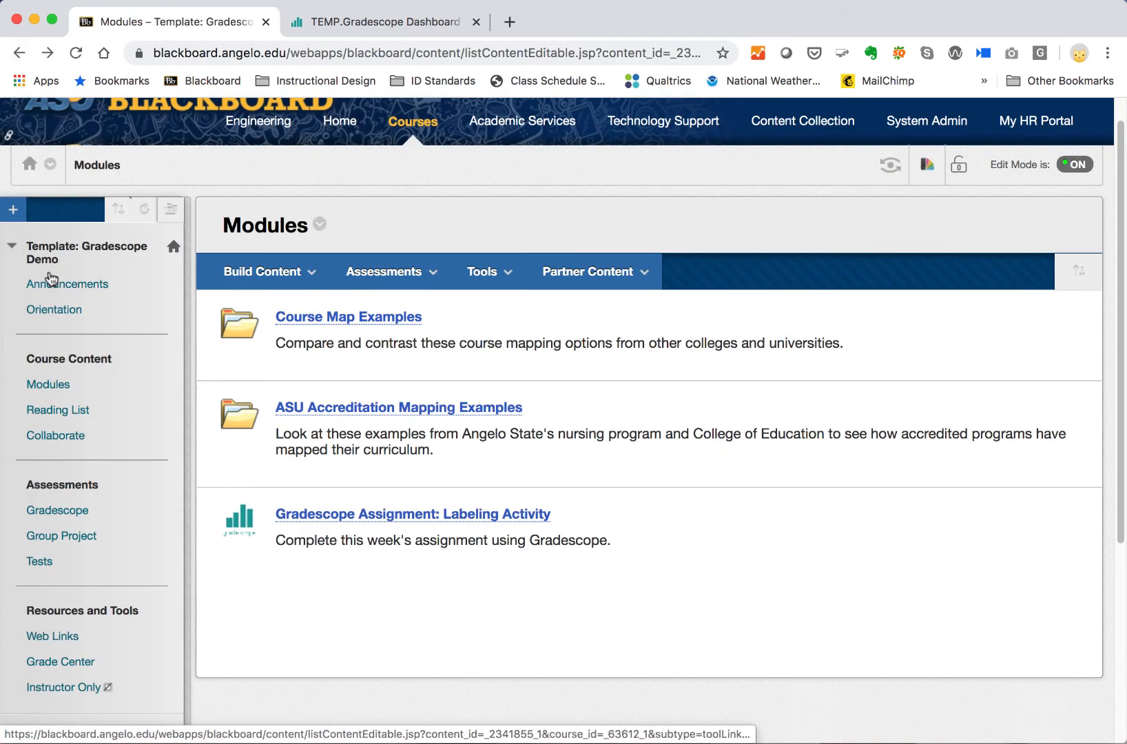
scroll(411, 604, "down", 1)
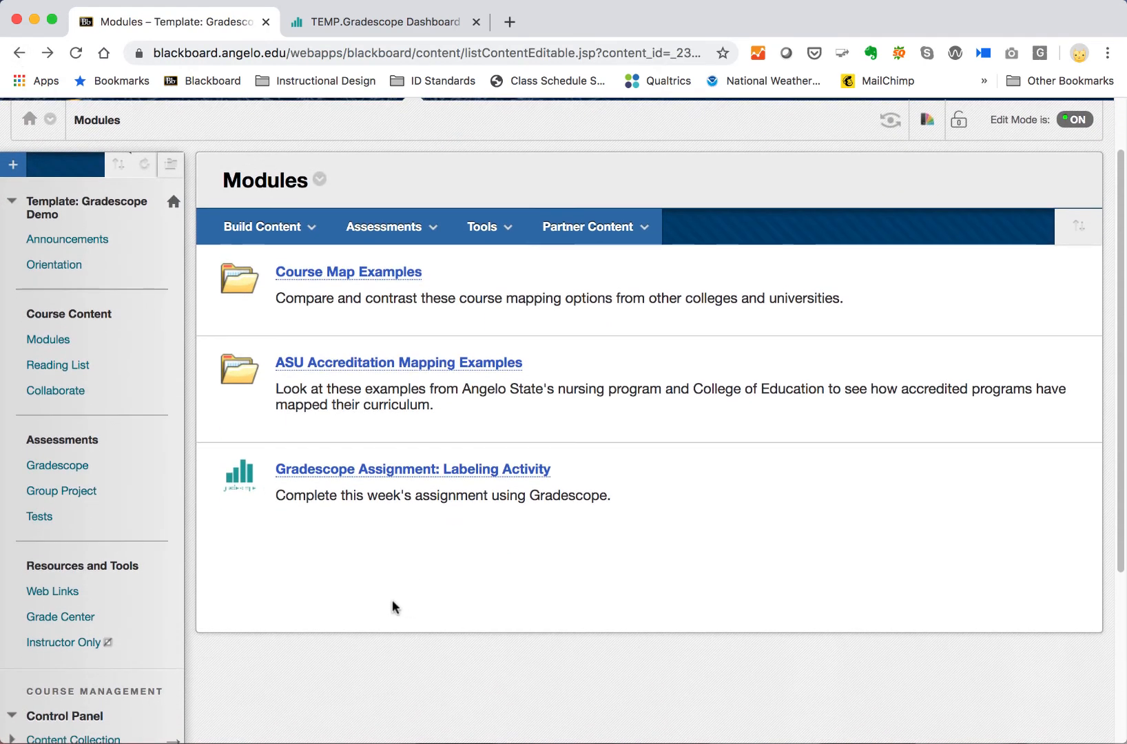
scroll(396, 599, "up", 1)
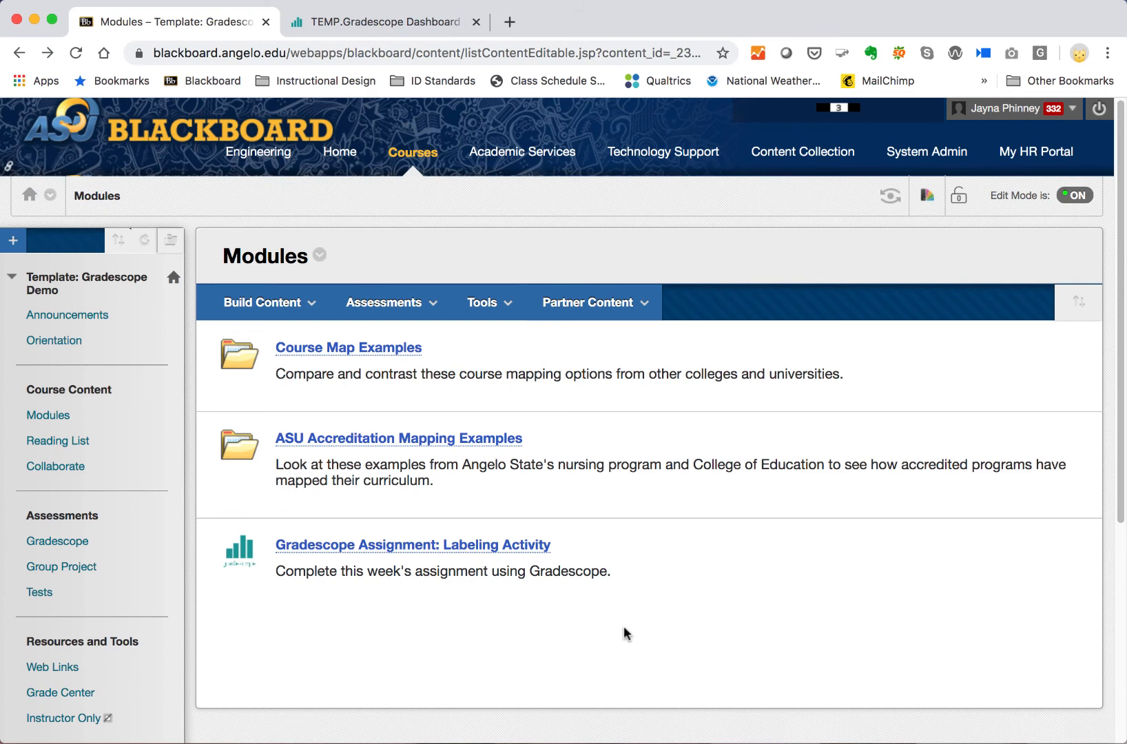
Look over the quizzes in the course's Tests area and open the Announcements page
left_click(41, 594)
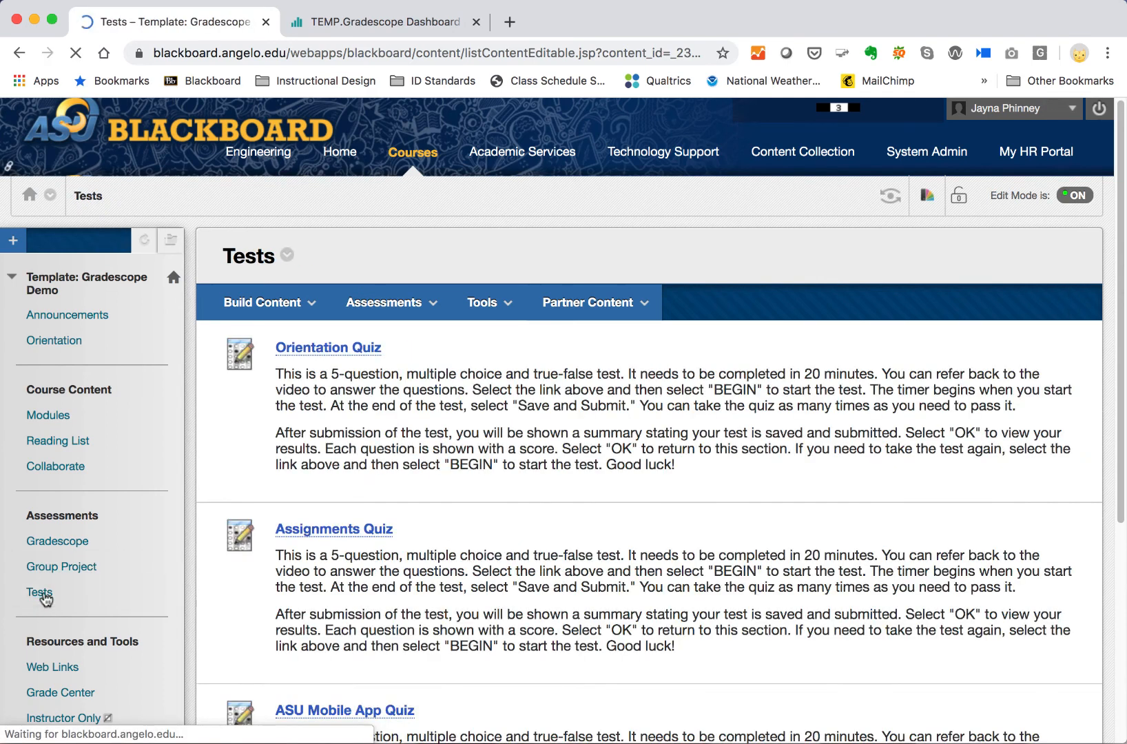
scroll(365, 644, "down", 5)
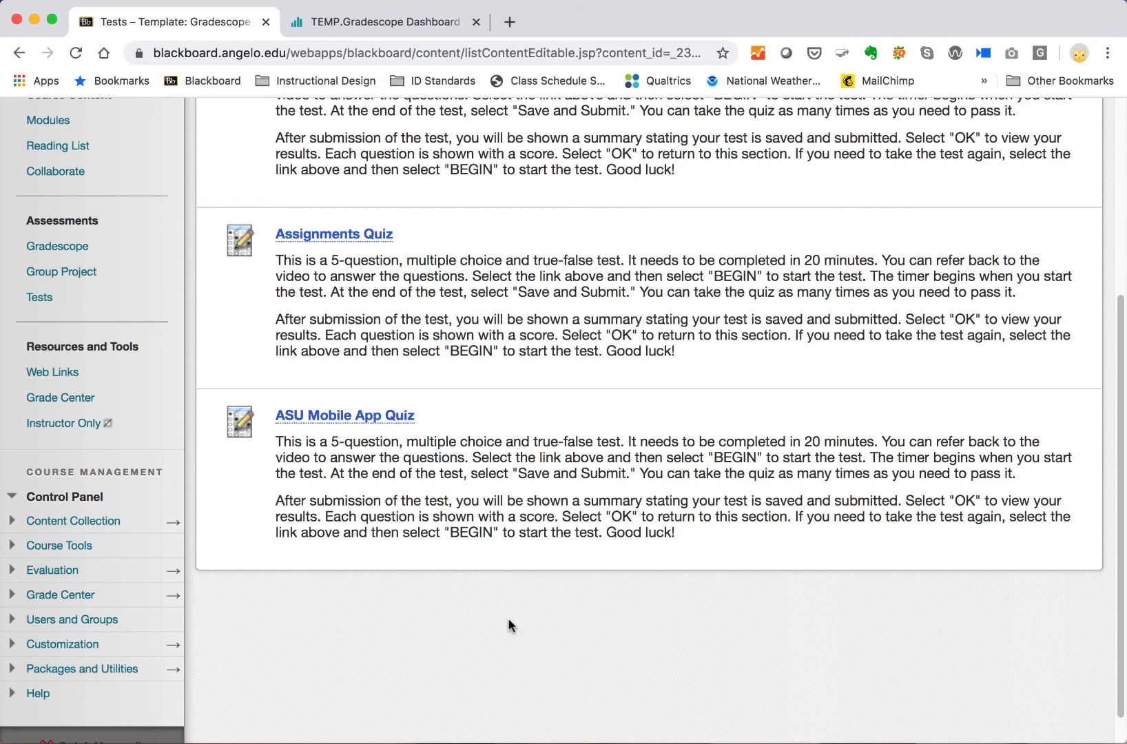
scroll(482, 610, "up", 5)
left_click(63, 317)
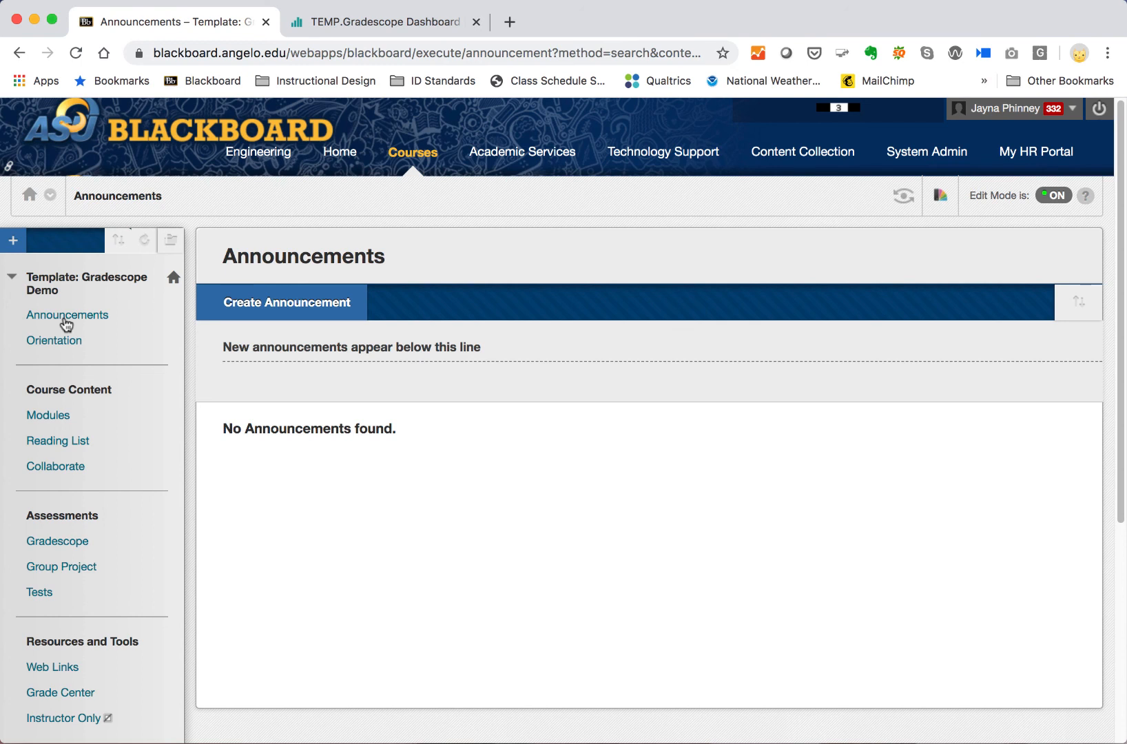
mouse_move(160, 368)
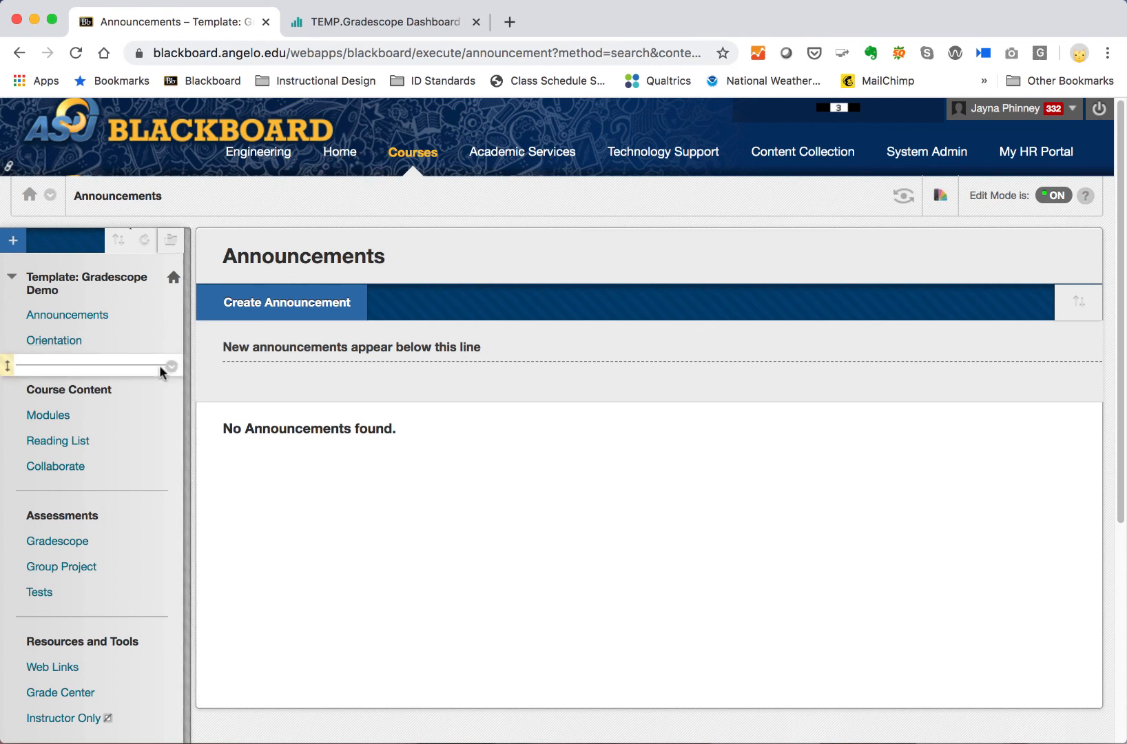